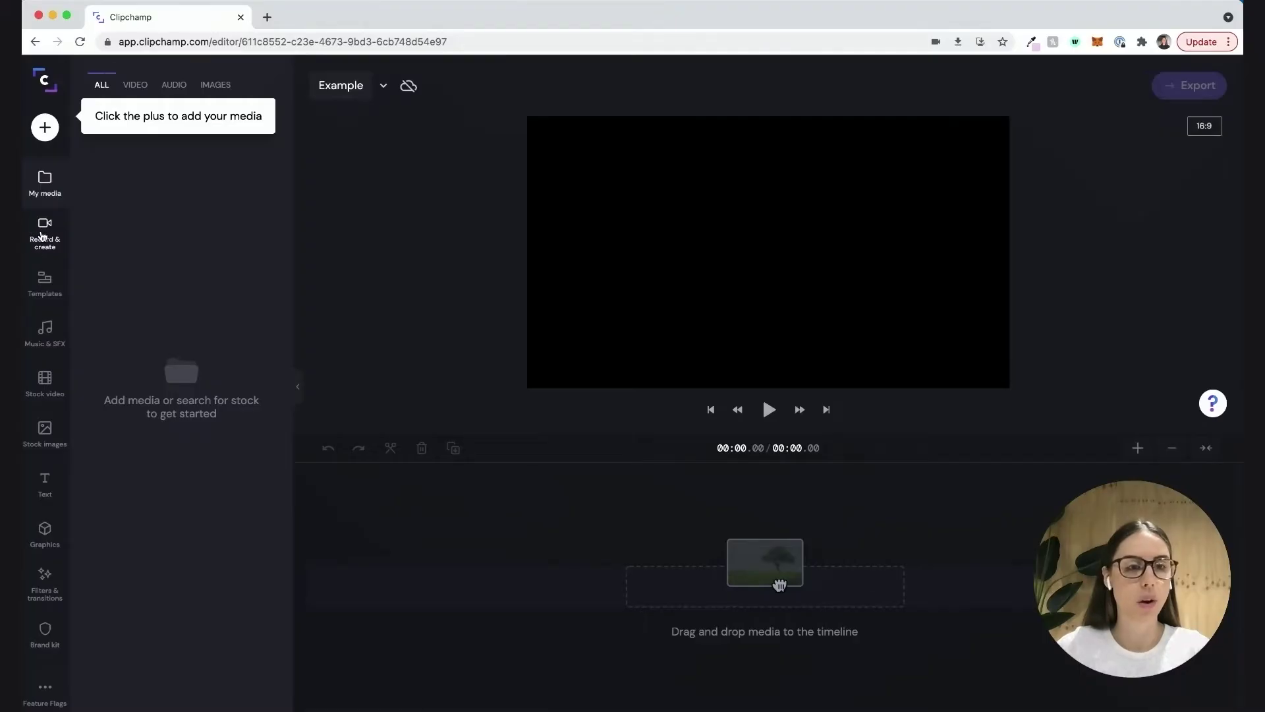
Step: Open the Screen & camera recorder, keeping AirPods as microphone and the FaceTime HD camera
{"action": "left_click", "coordinate": [41, 236]}
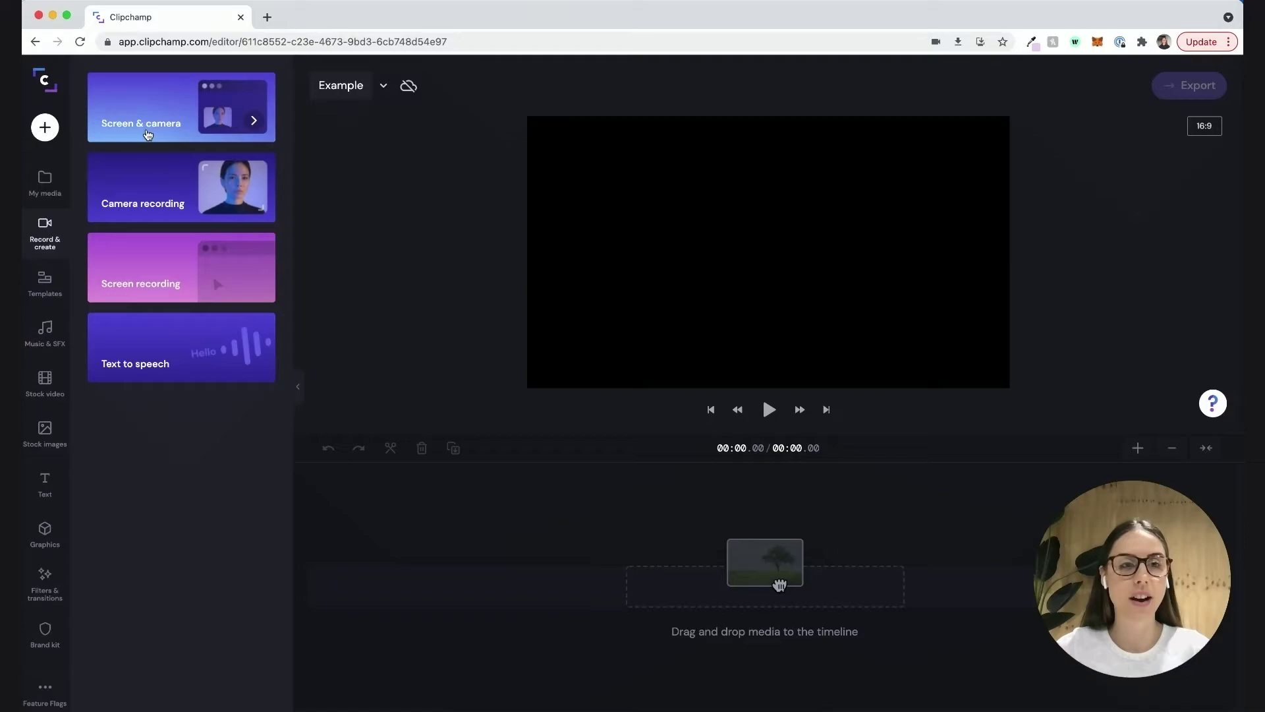
{"action": "left_click", "coordinate": [207, 131]}
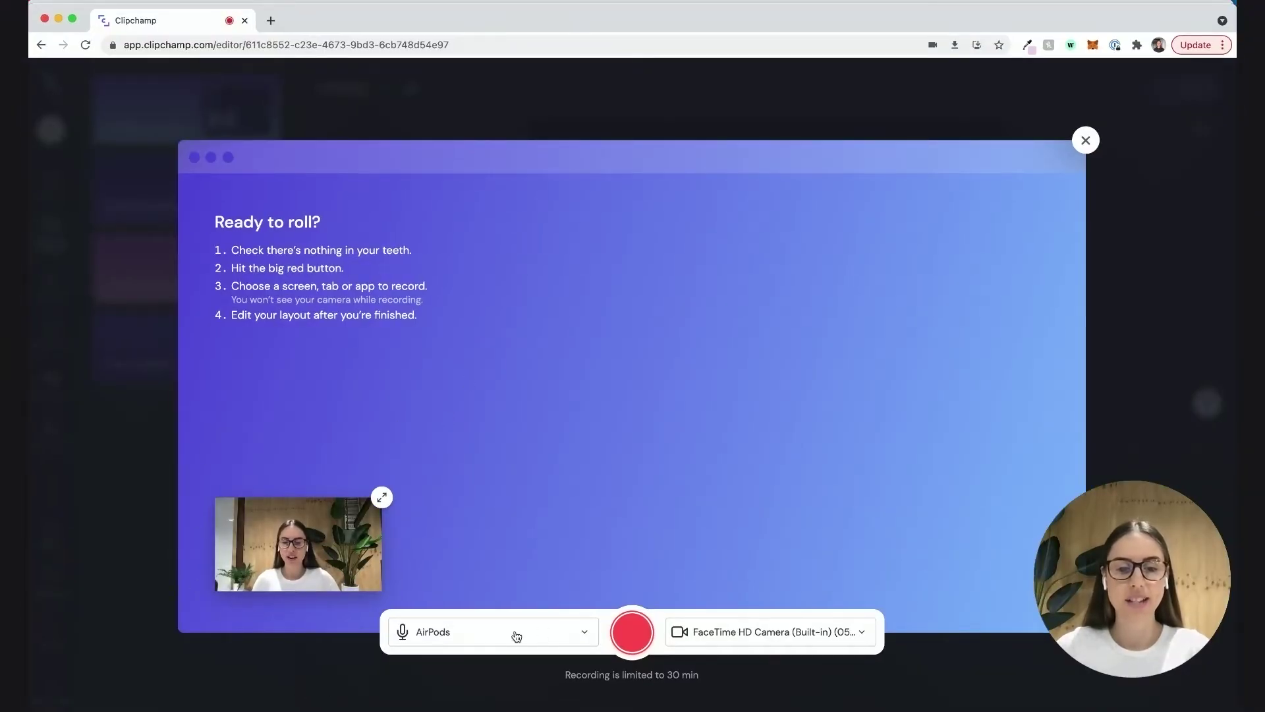
{"action": "left_click", "coordinate": [485, 639]}
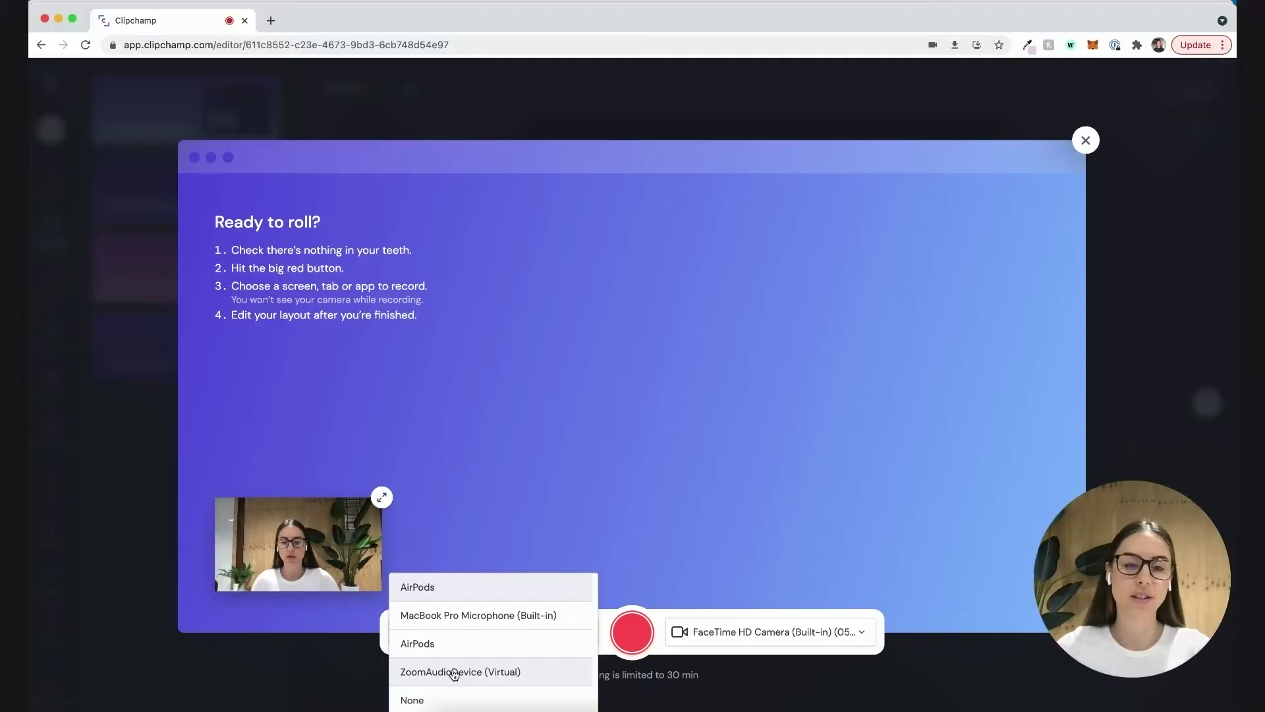
{"action": "left_click", "coordinate": [445, 425]}
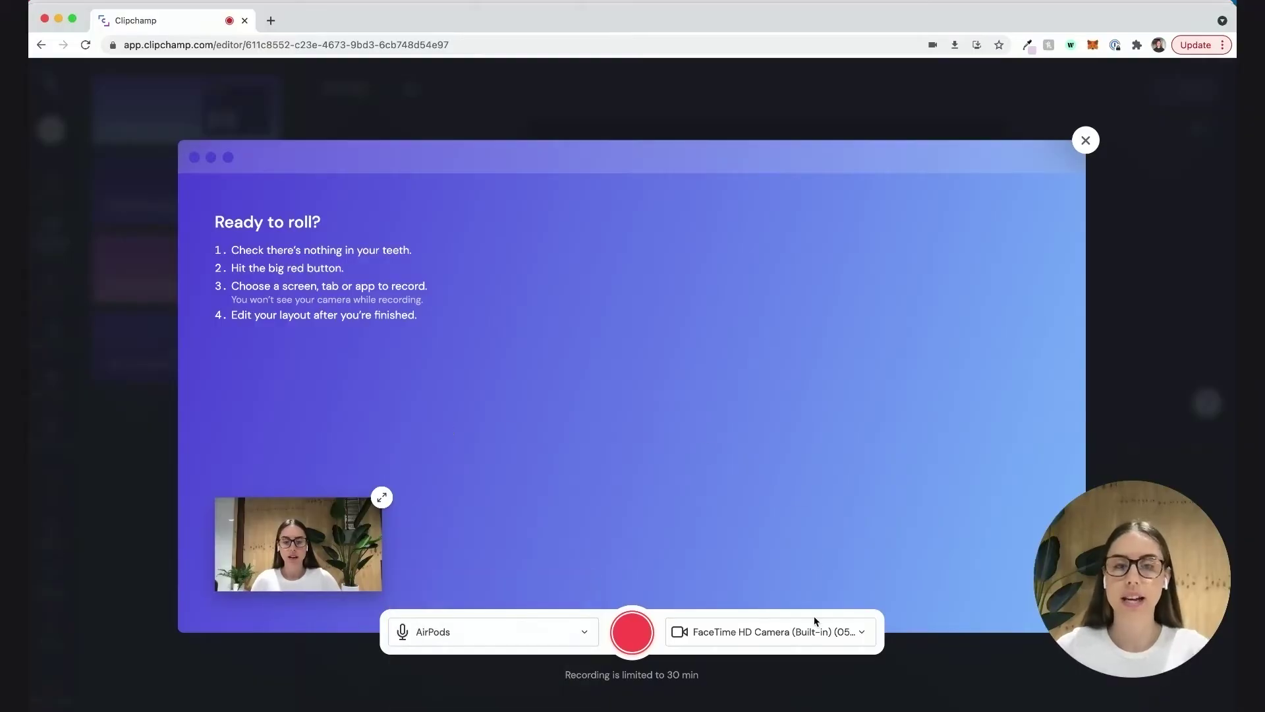
{"action": "left_click", "coordinate": [804, 634]}
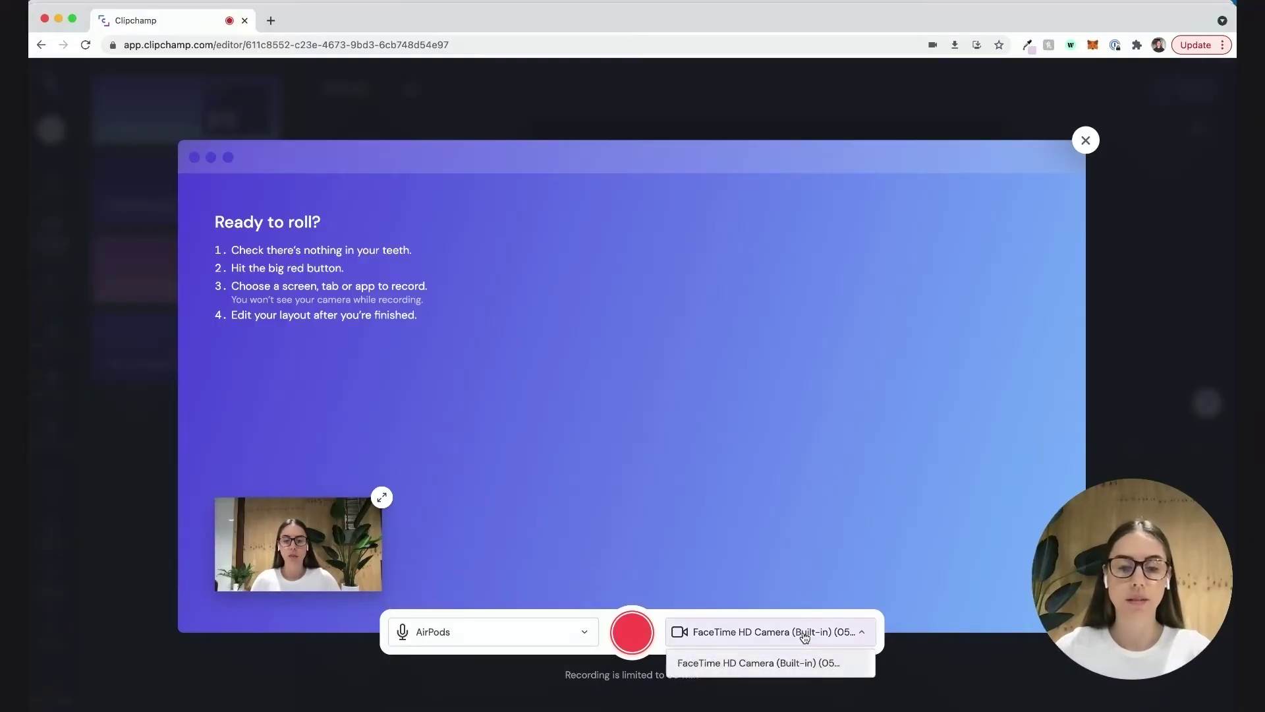
{"action": "left_click", "coordinate": [693, 531]}
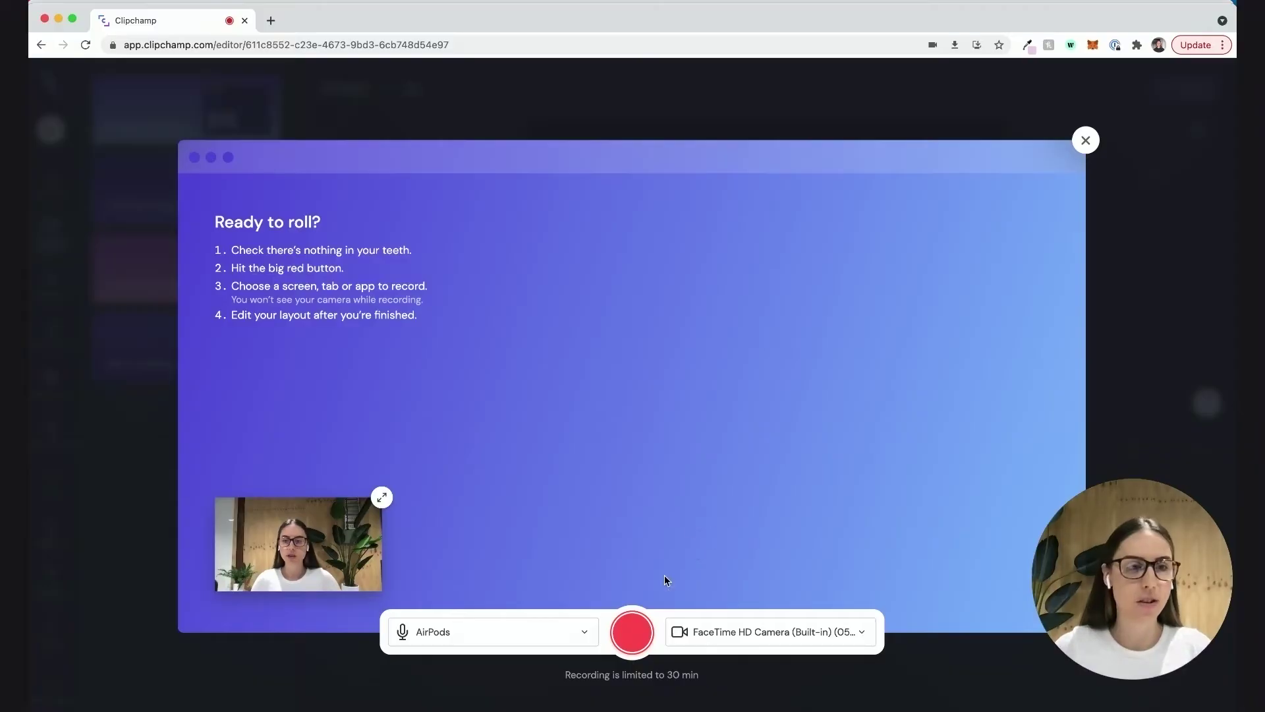
Step: Start recording, sharing only the Clipchamp editor window along with the camera
{"action": "left_click", "coordinate": [631, 633]}
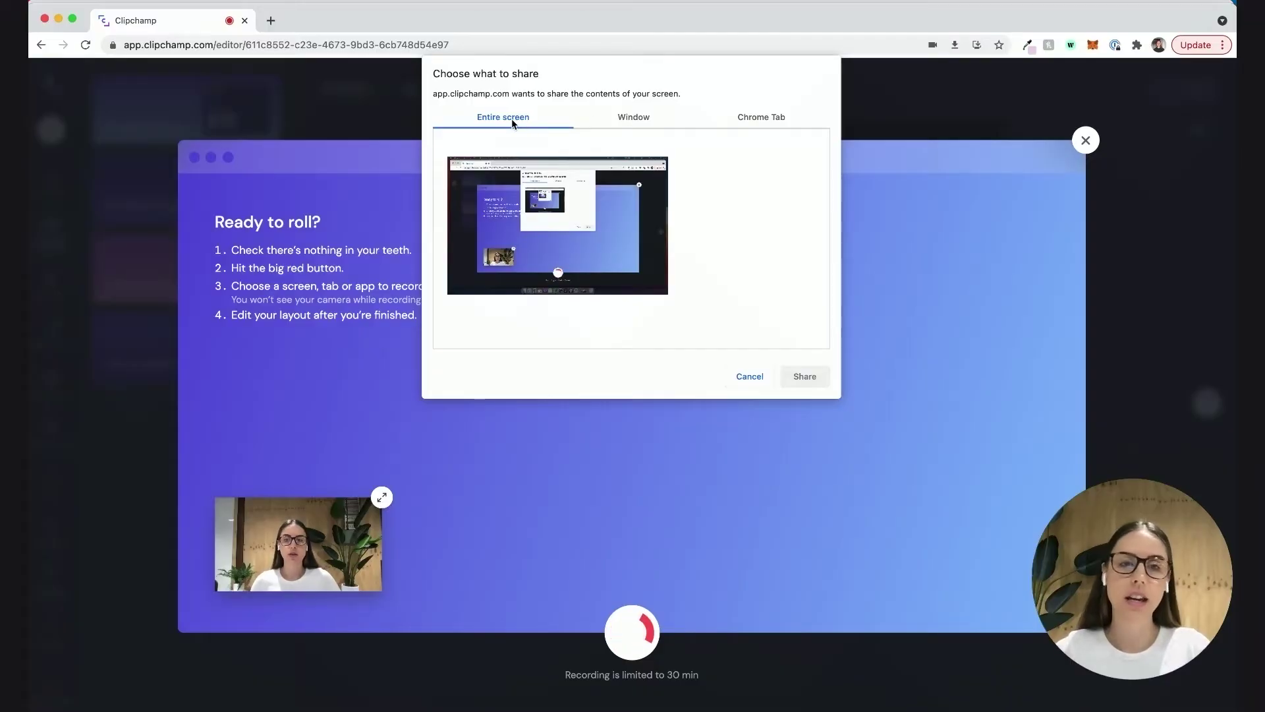
{"action": "left_click", "coordinate": [638, 121]}
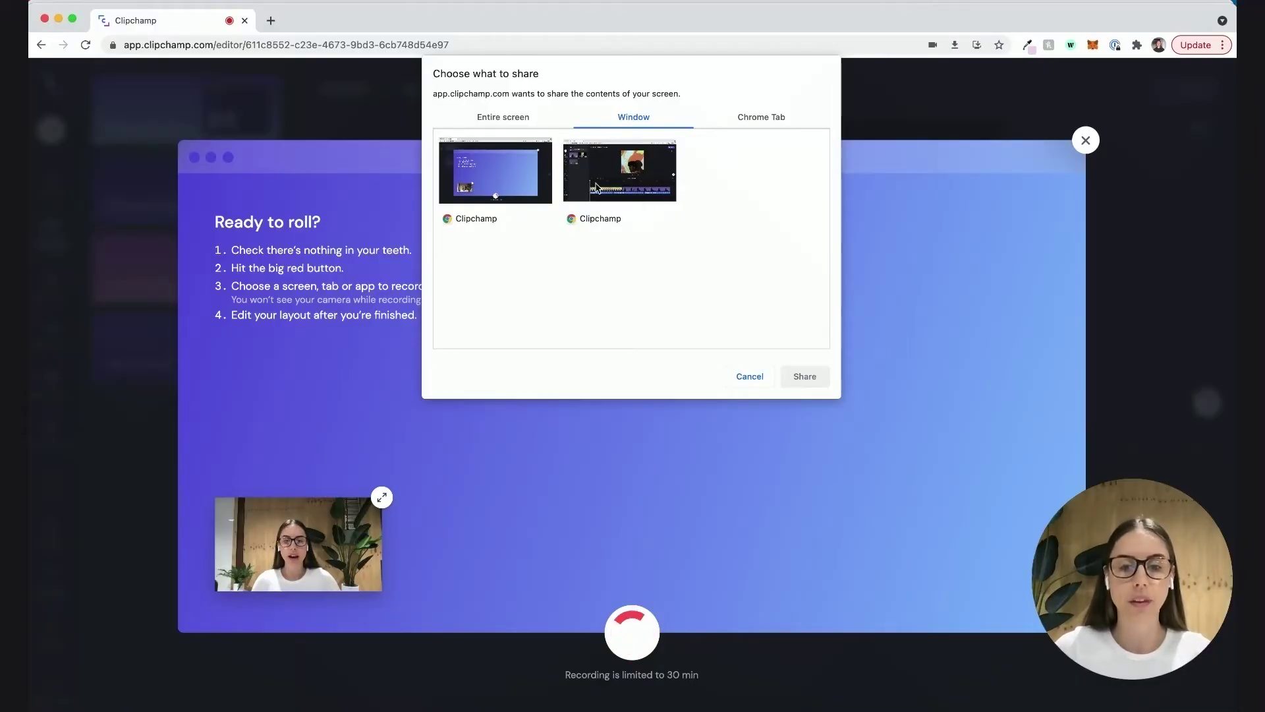
{"action": "left_click", "coordinate": [635, 186]}
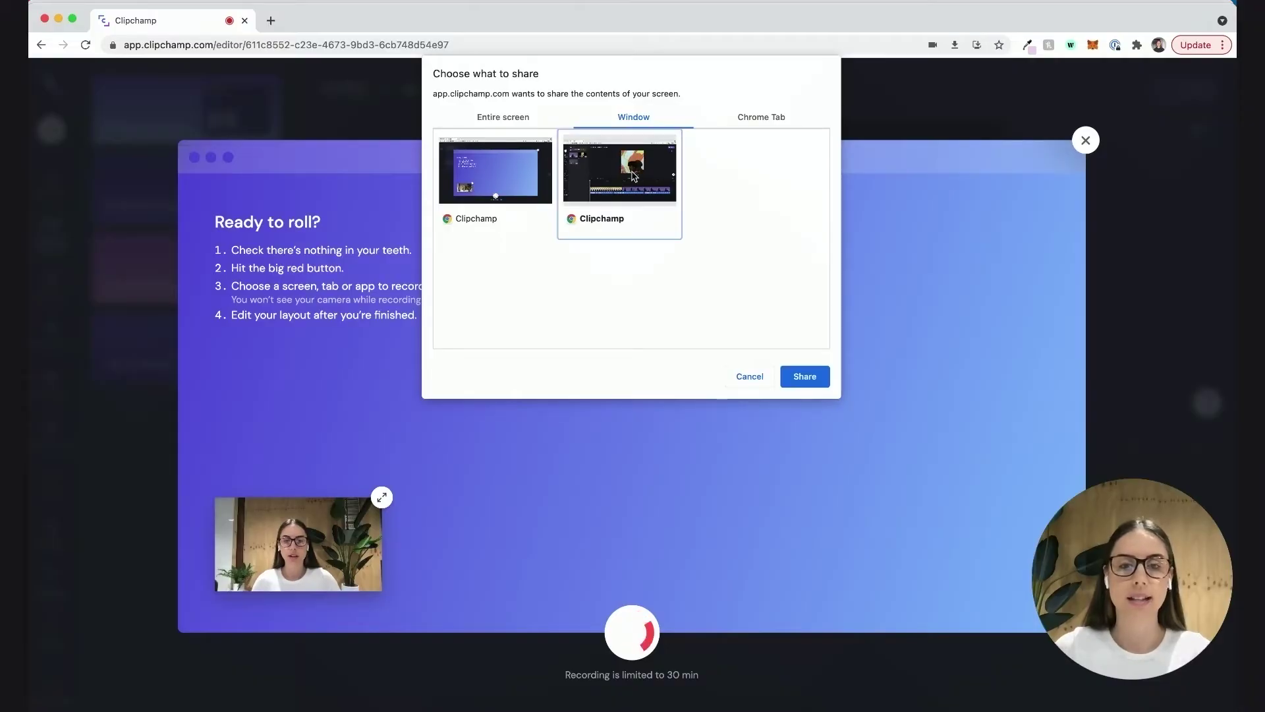
{"action": "left_click", "coordinate": [797, 382]}
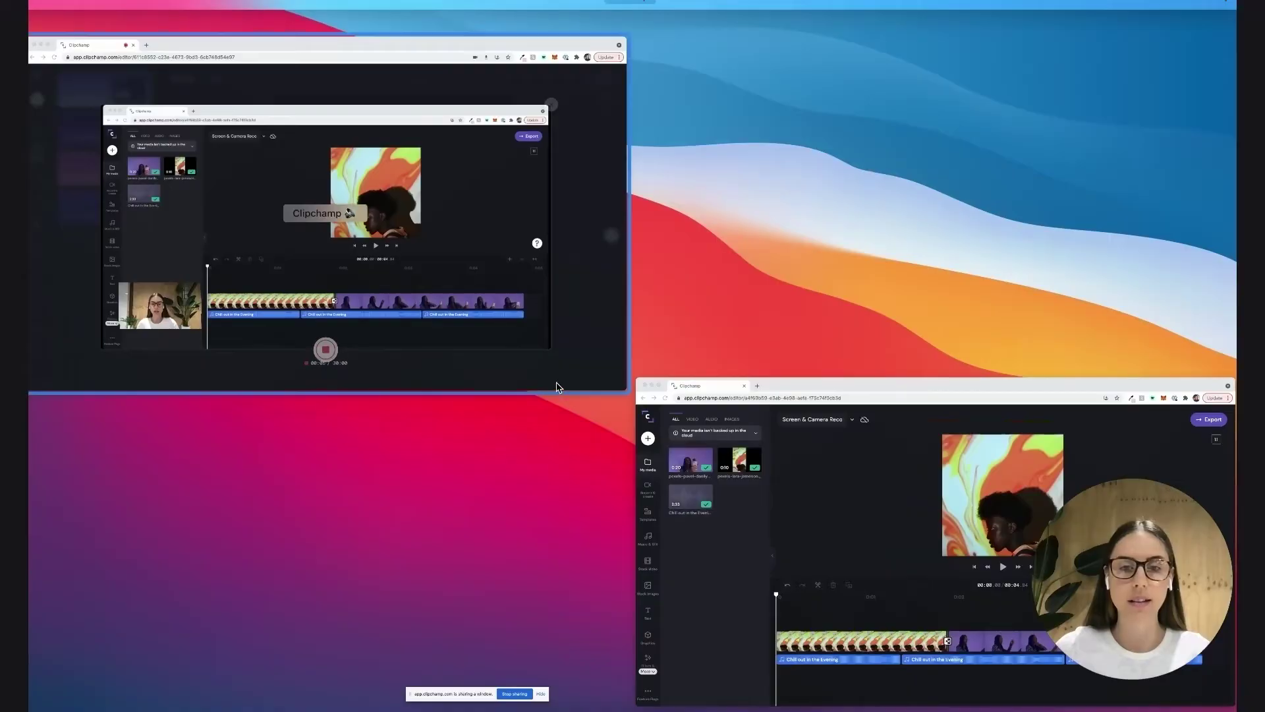
Step: Drop a Push Right transition between the first two clips and preview it
{"action": "left_click", "coordinate": [838, 495]}
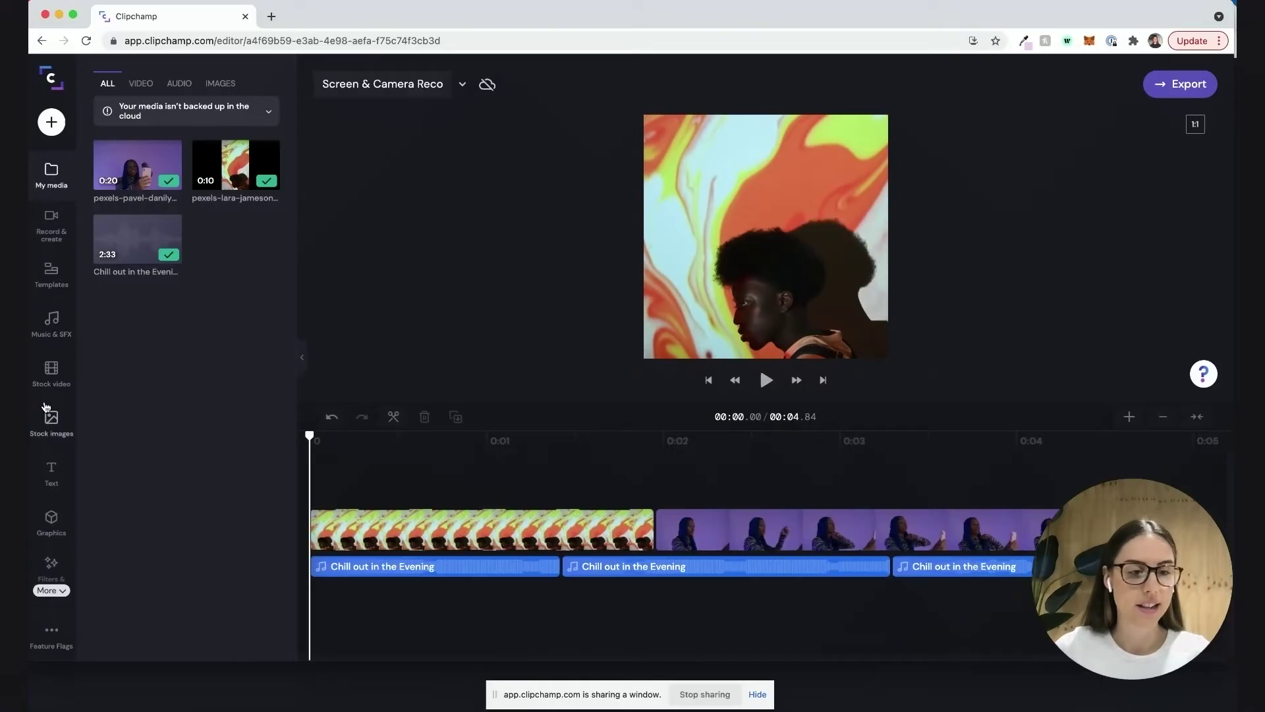
{"action": "scroll", "coordinate": [45, 406], "scroll_direction": "down", "scroll_amount": 1}
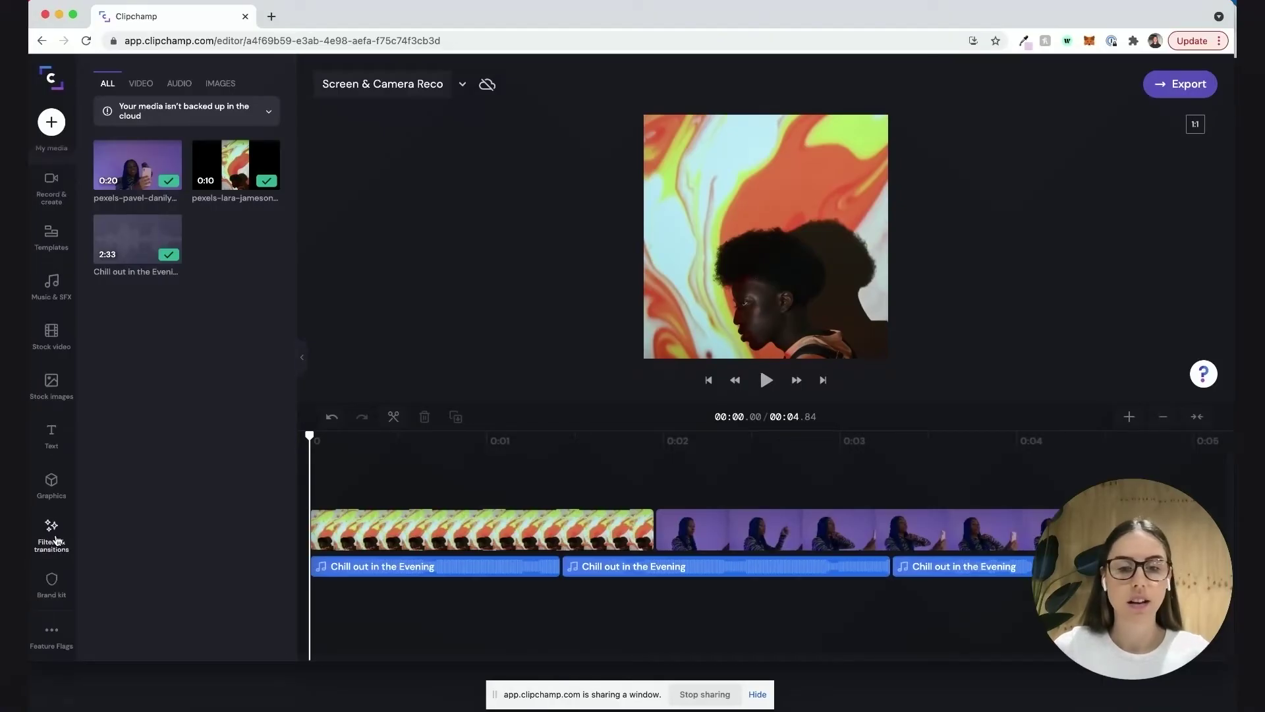
{"action": "left_click", "coordinate": [57, 541]}
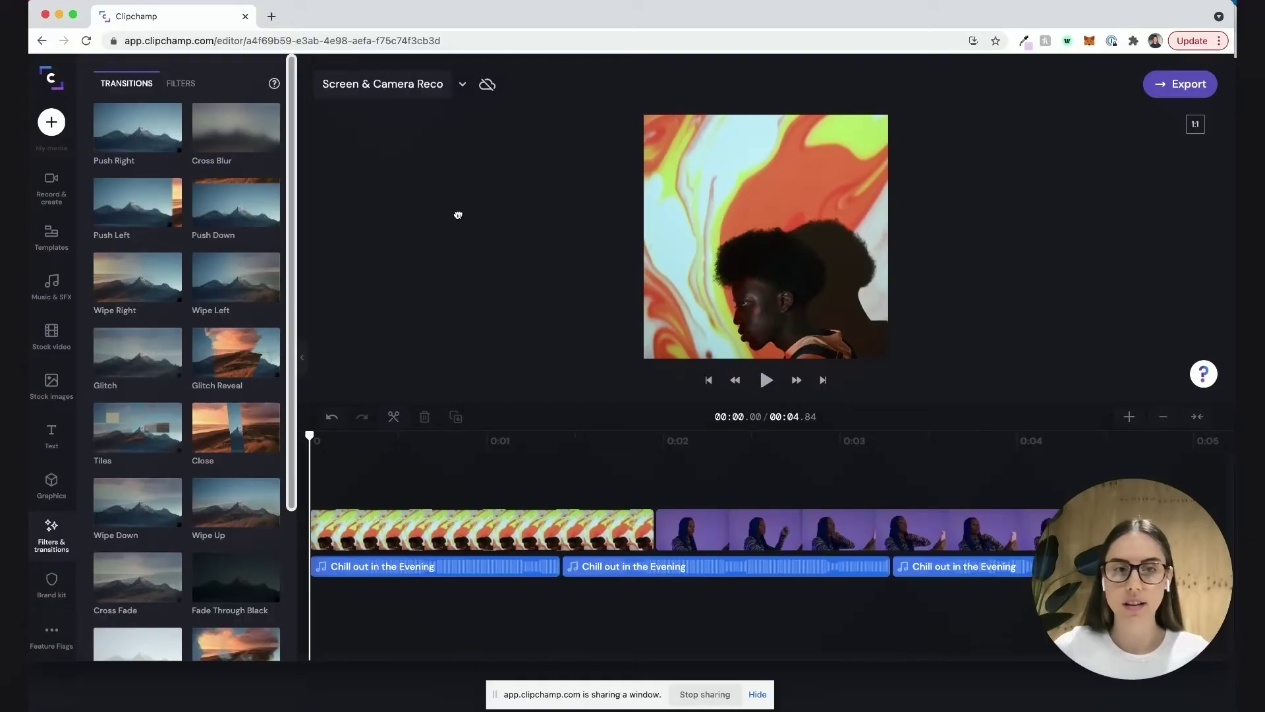
{"action": "left_click_drag", "start_coordinate": [458, 215], "coordinate": [664, 537]}
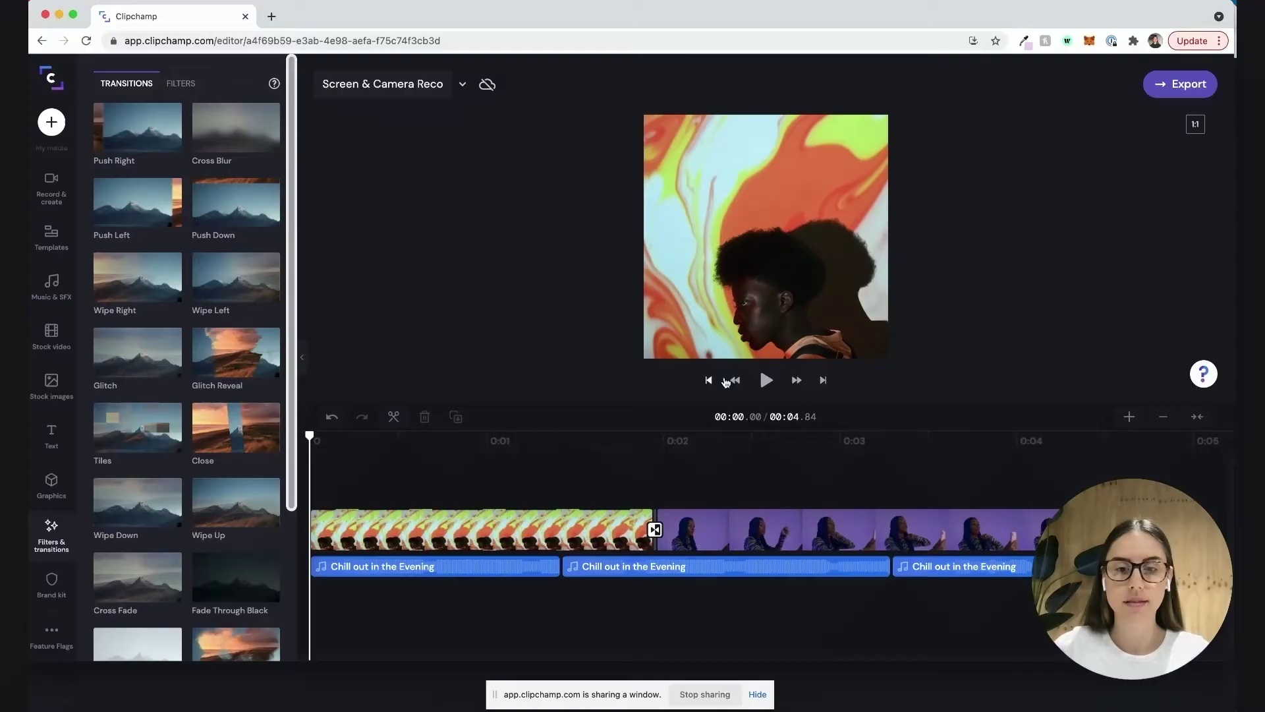
{"action": "left_click", "coordinate": [766, 381]}
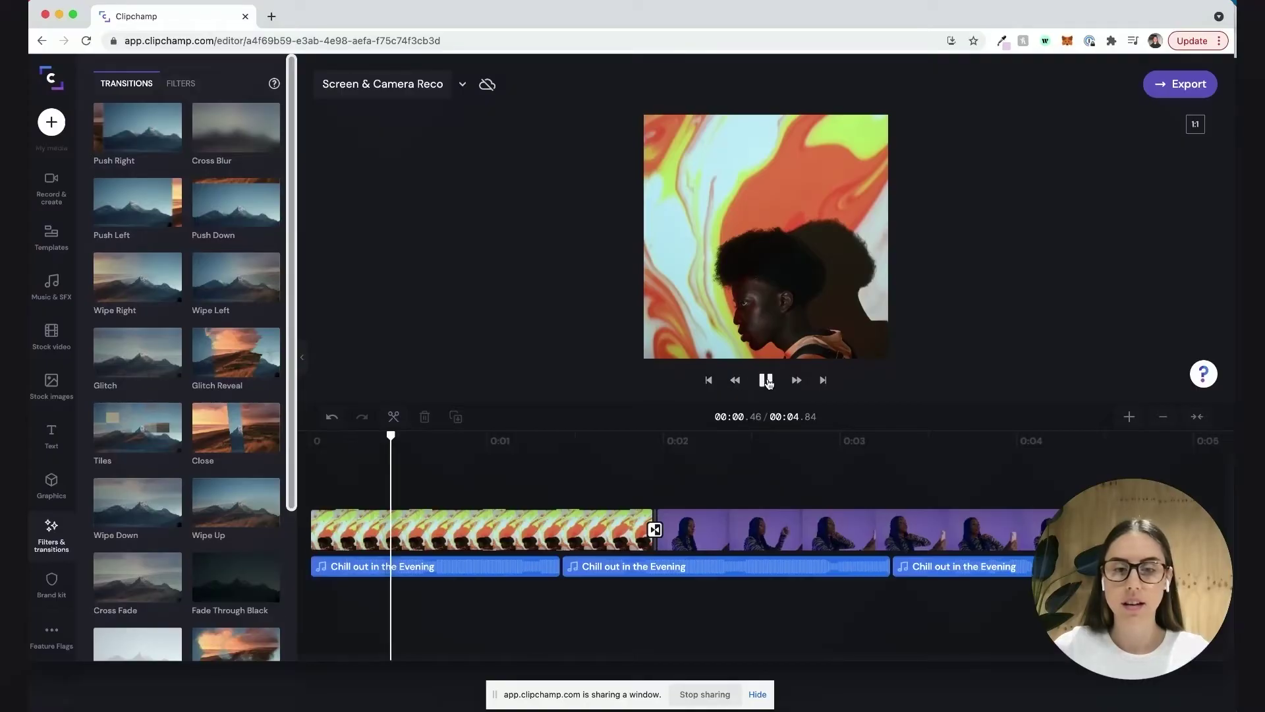
{"action": "left_click", "coordinate": [957, 567]}
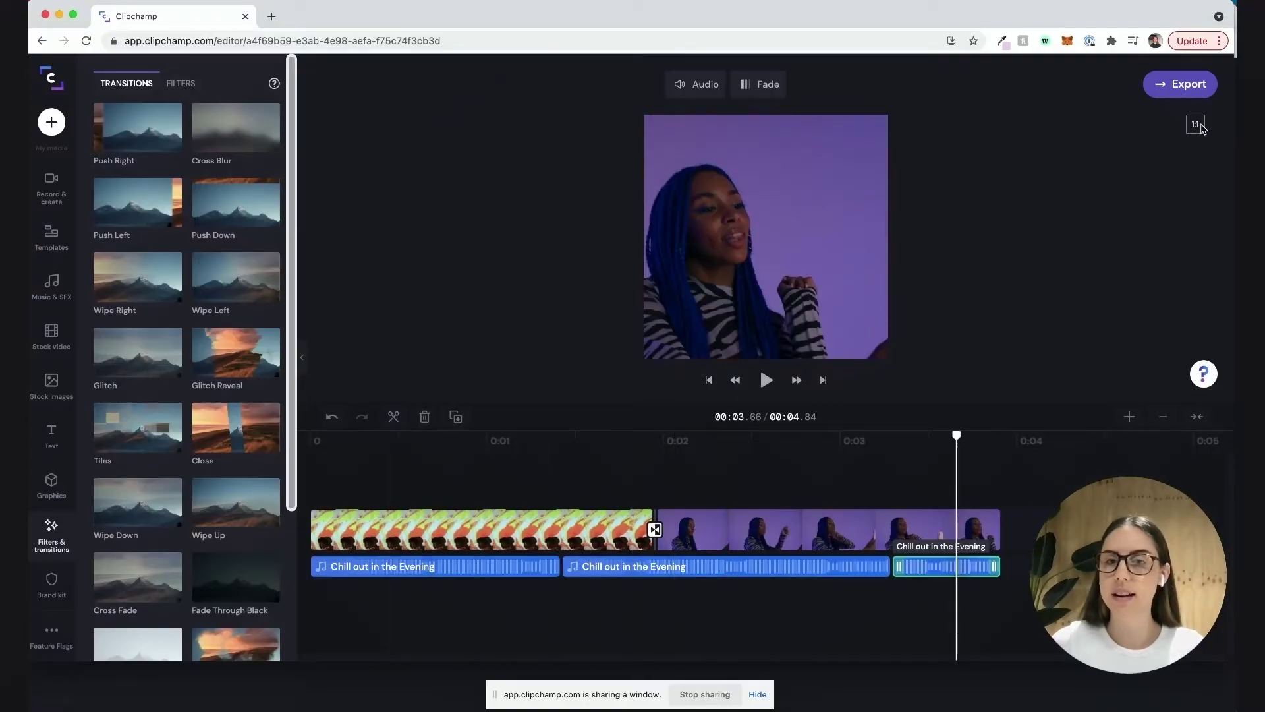
Step: Export the Screen & Camera Record video at 1080p resolution
{"action": "left_click", "coordinate": [1186, 86]}
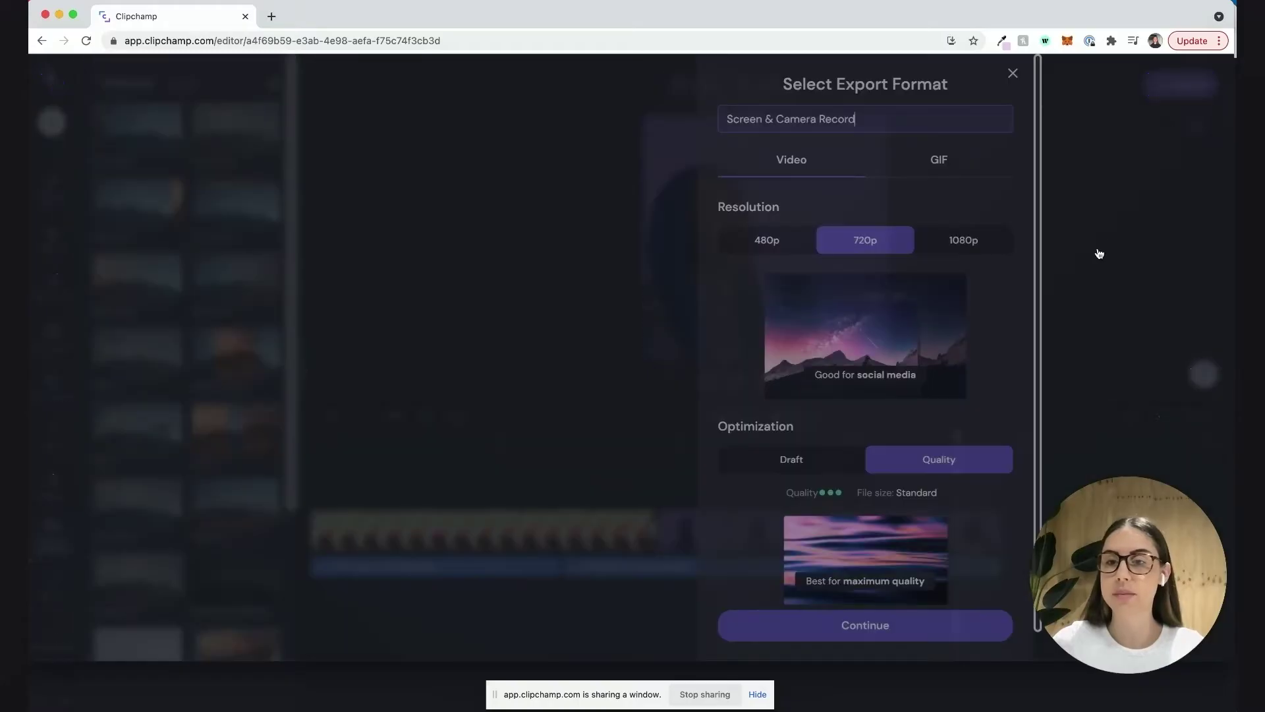
{"action": "left_click", "coordinate": [1146, 241]}
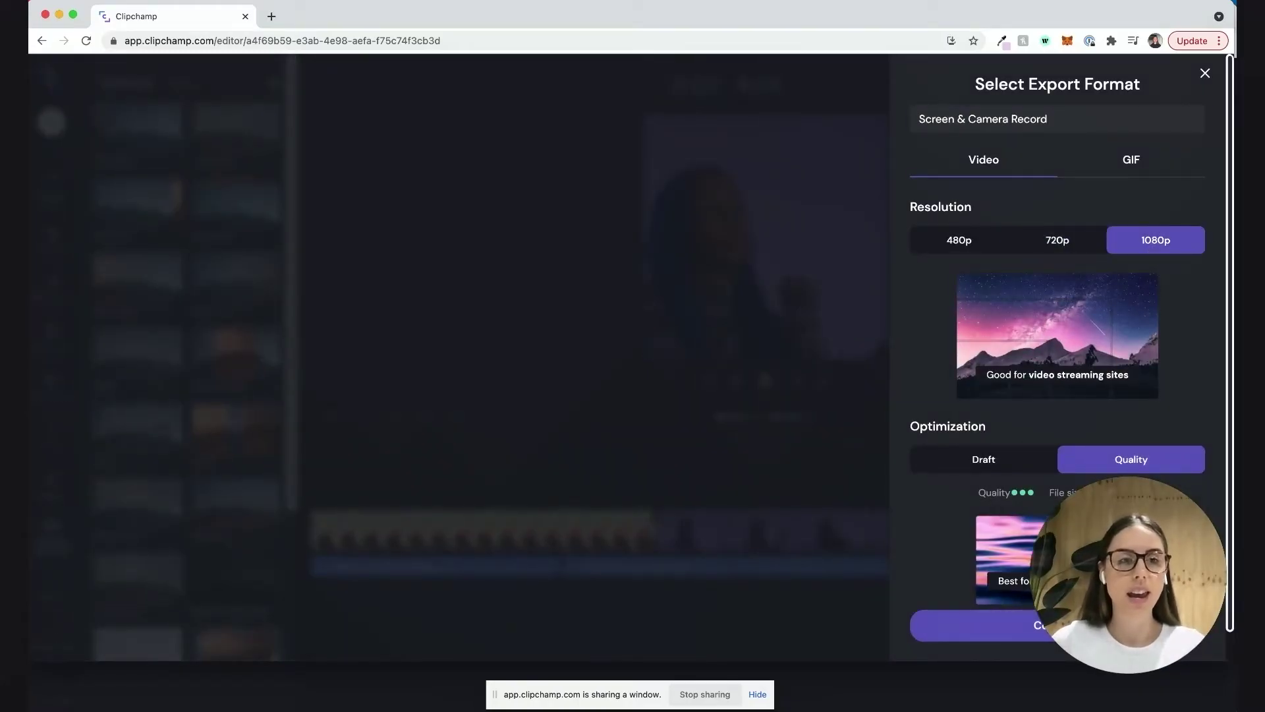
{"action": "left_click", "coordinate": [1114, 625]}
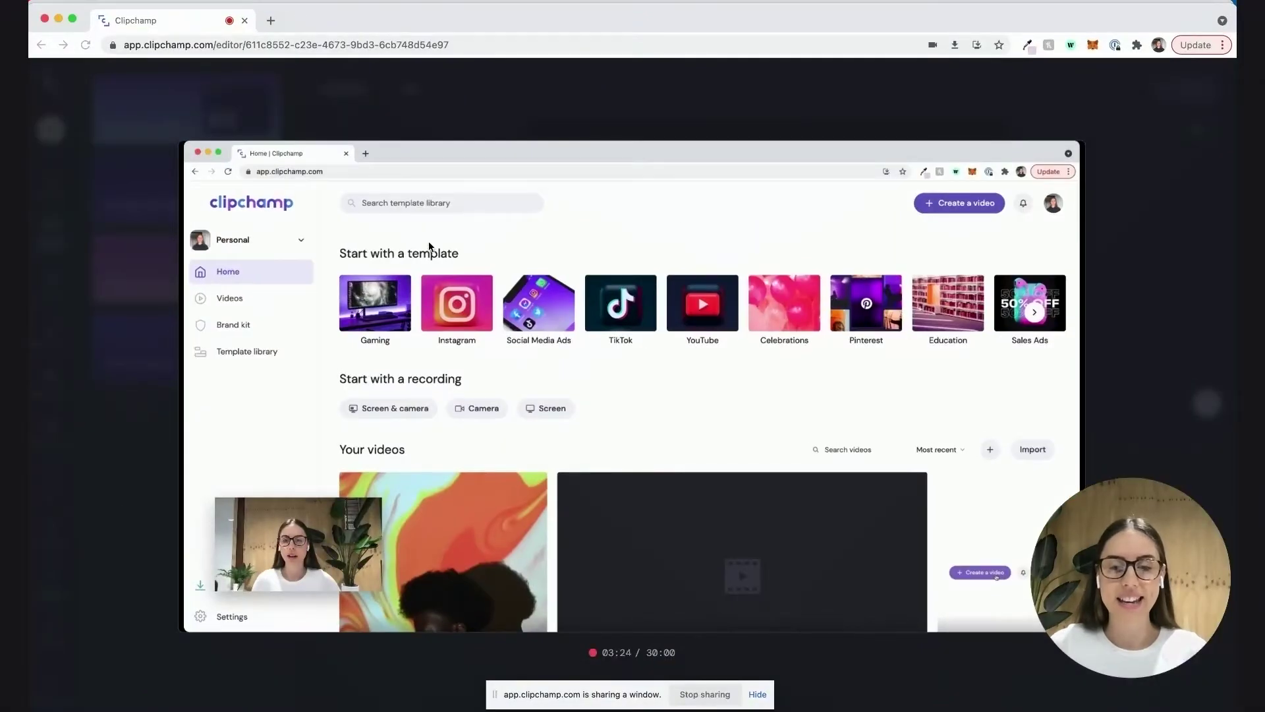
Step: Stop the recording and choose Save and edit to load it into the Example project
{"action": "left_click", "coordinate": [429, 247]}
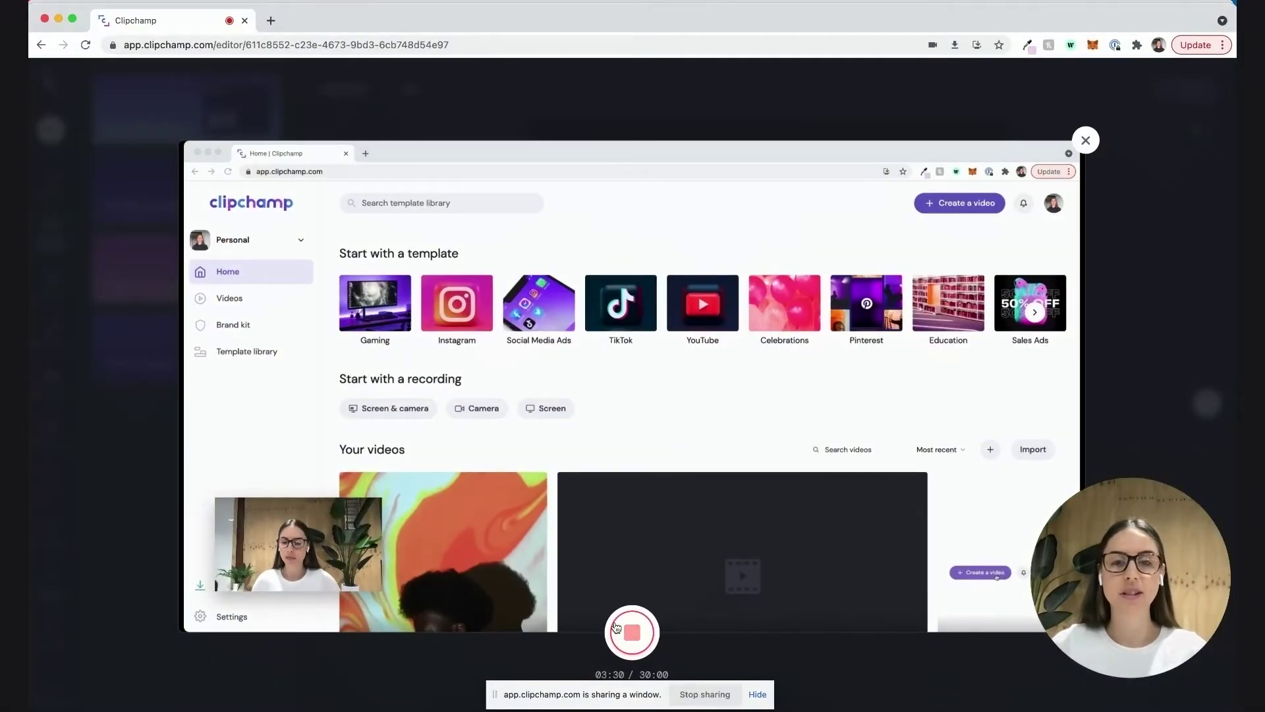
{"action": "left_click", "coordinate": [636, 631]}
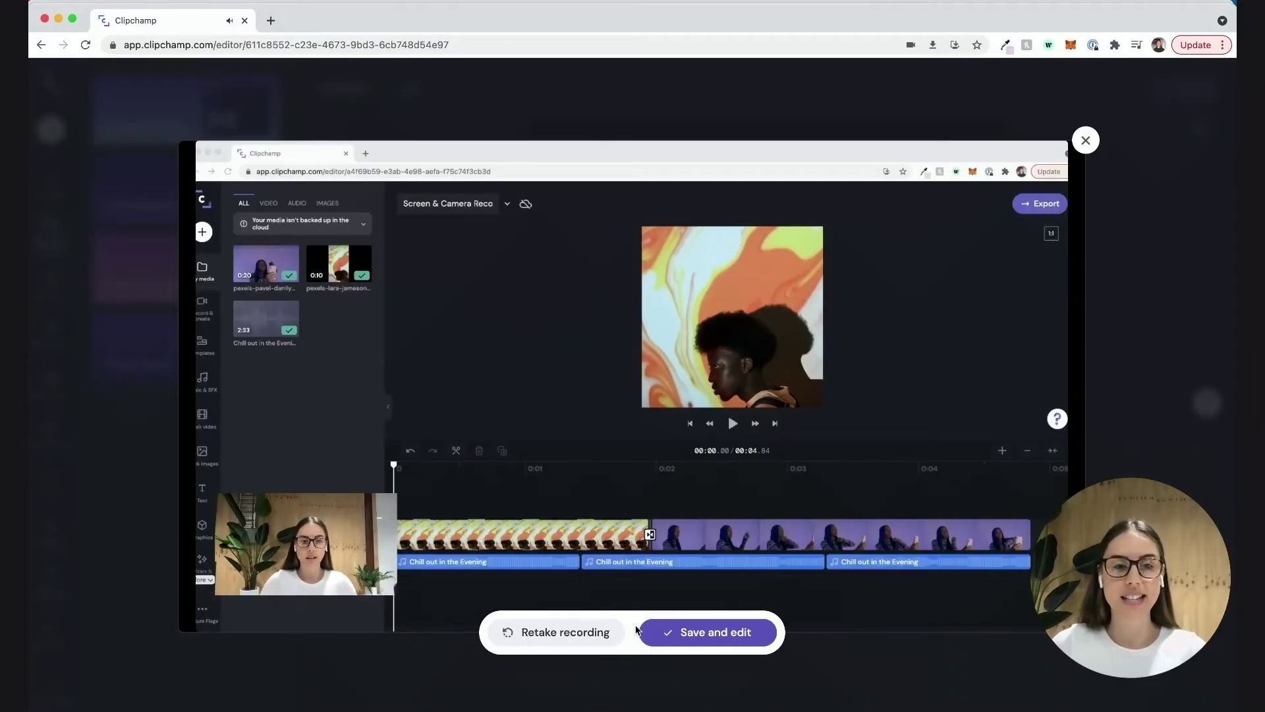
{"action": "left_click", "coordinate": [711, 634]}
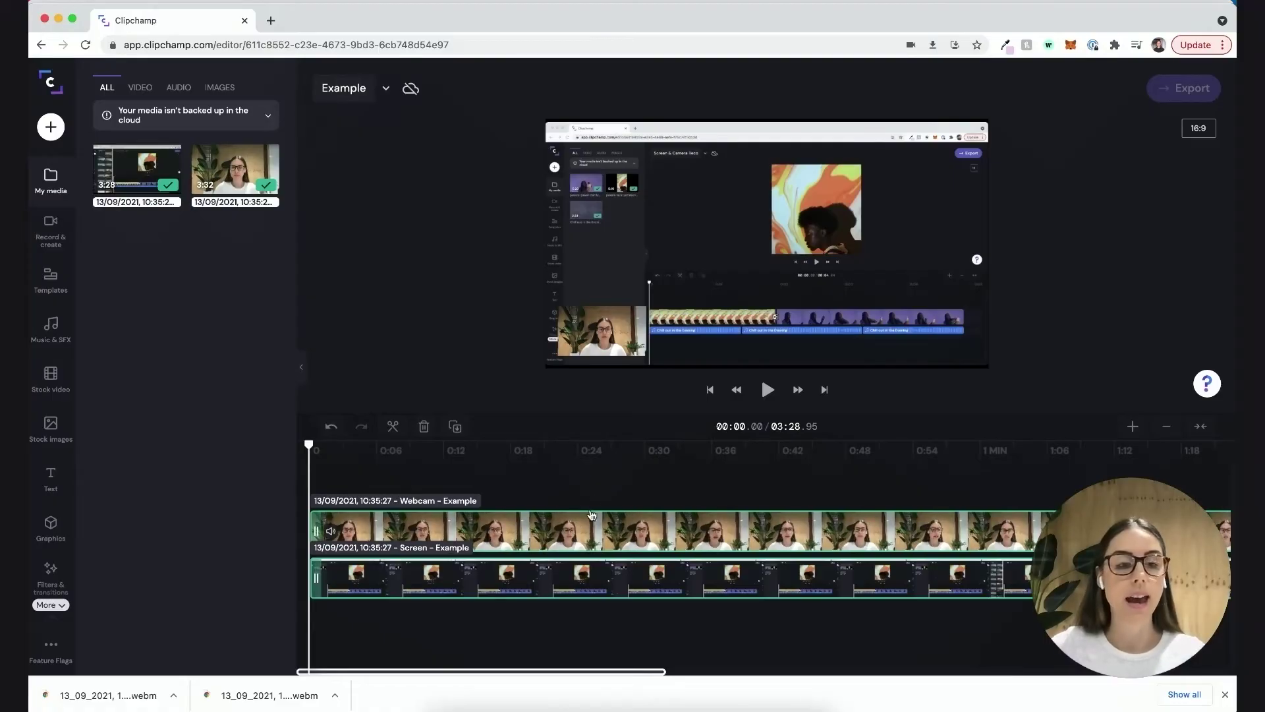
Step: Select the webcam clip, then enlarge it and move it to the preview's lower right
{"action": "left_click", "coordinate": [610, 487]}
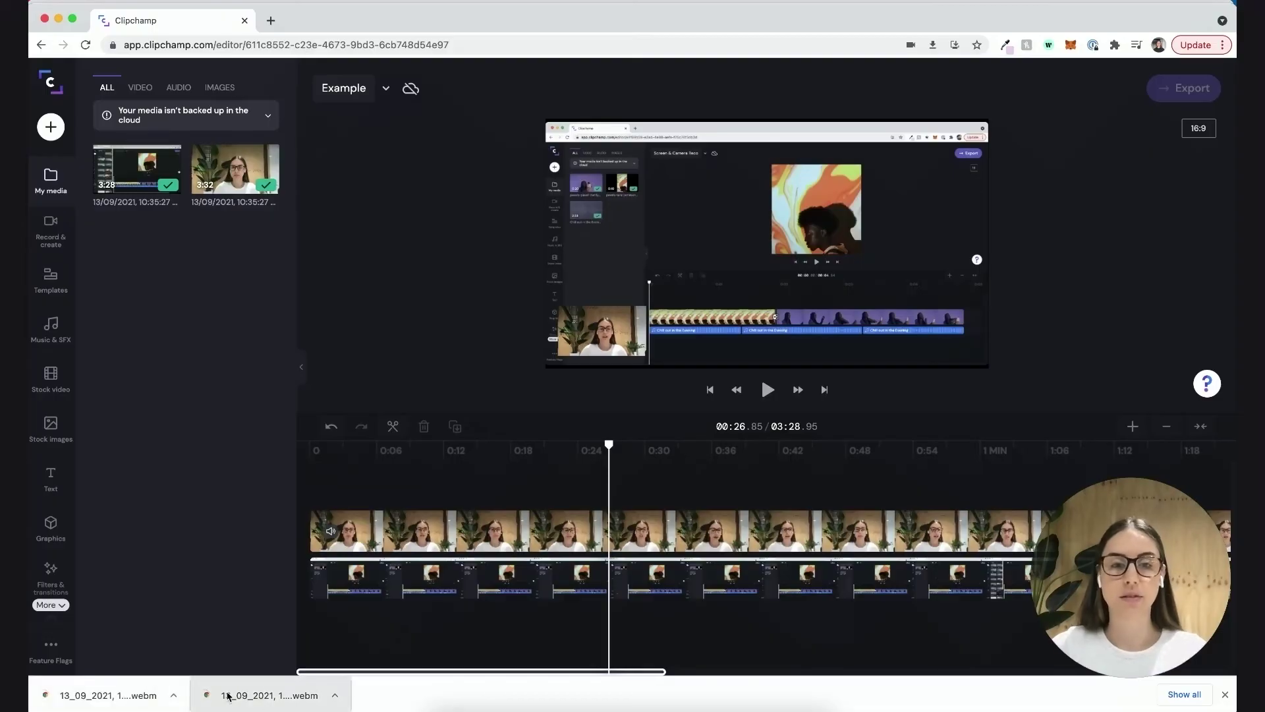
{"action": "left_click", "coordinate": [529, 534]}
{"action": "left_click", "coordinate": [533, 494]}
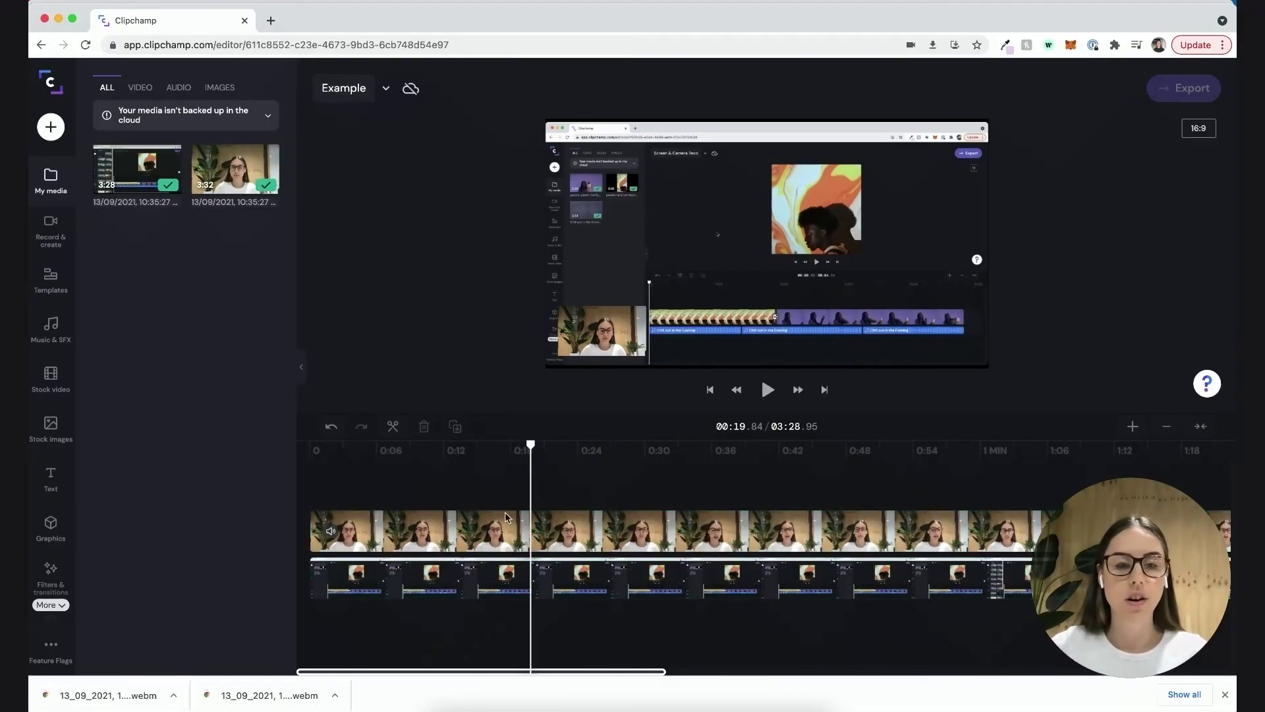
{"action": "left_click", "coordinate": [446, 534]}
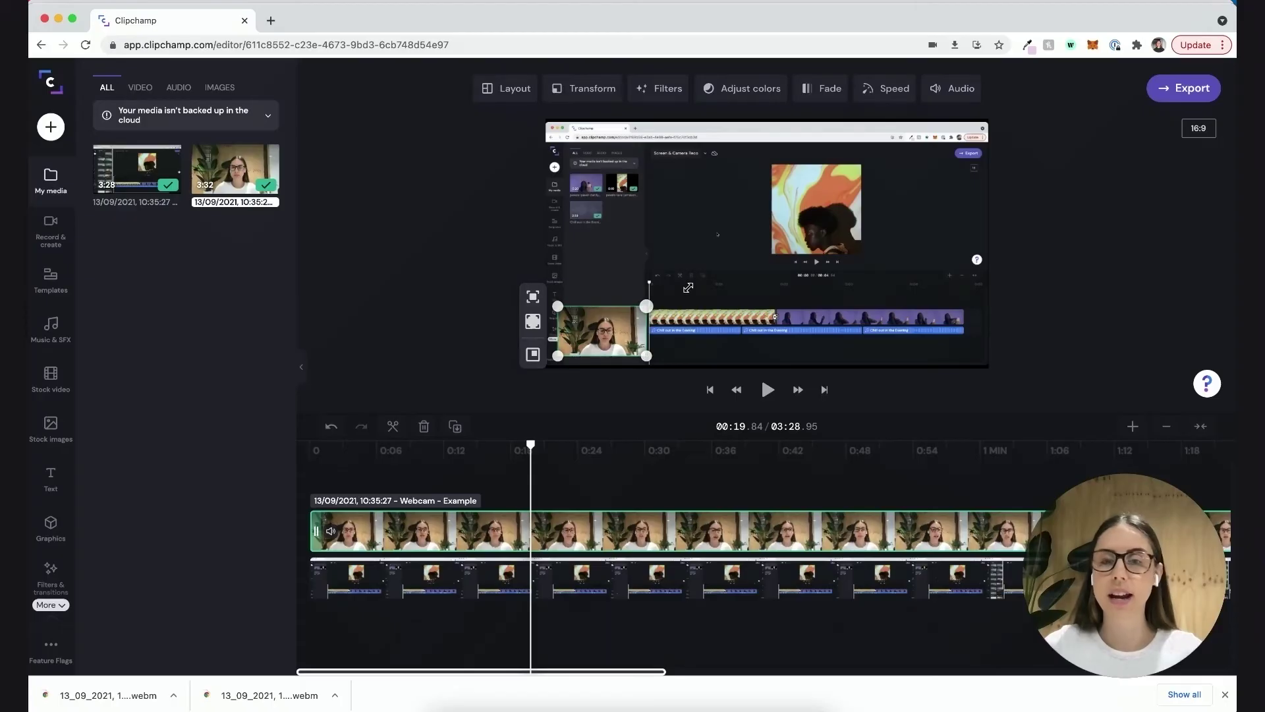
{"action": "left_click_drag", "start_coordinate": [647, 307], "coordinate": [952, 318]}
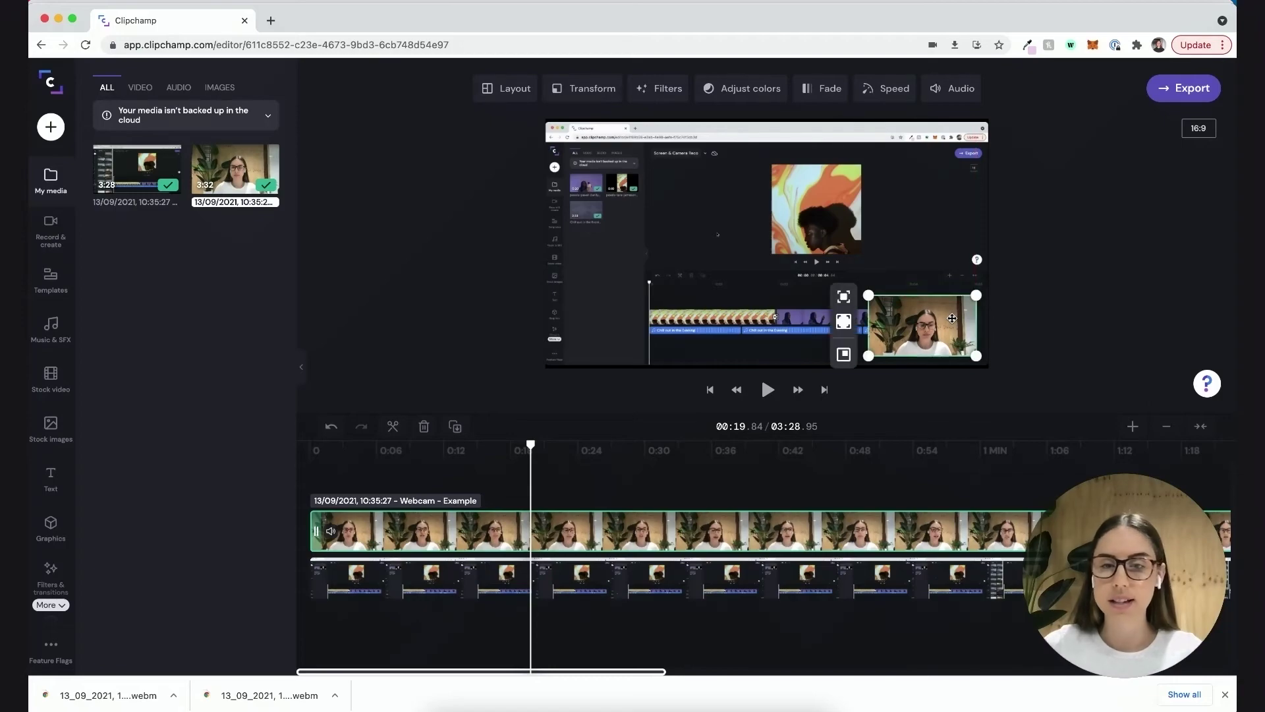
Step: Return to the video's start and zoom the timeline to fit the whole video
{"action": "left_click", "coordinate": [711, 390]}
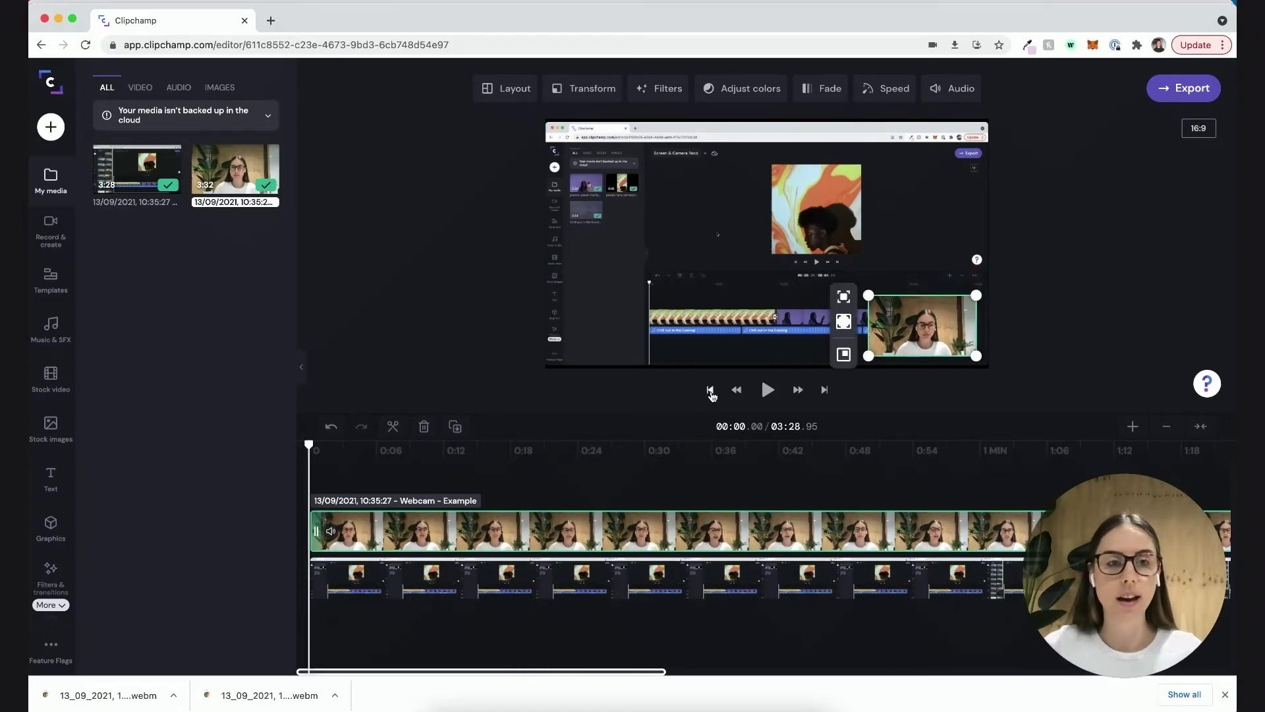
{"action": "scroll", "coordinate": [810, 506], "scroll_direction": "right", "scroll_amount": 2}
{"action": "scroll", "coordinate": [810, 506], "scroll_direction": "right", "scroll_amount": 5}
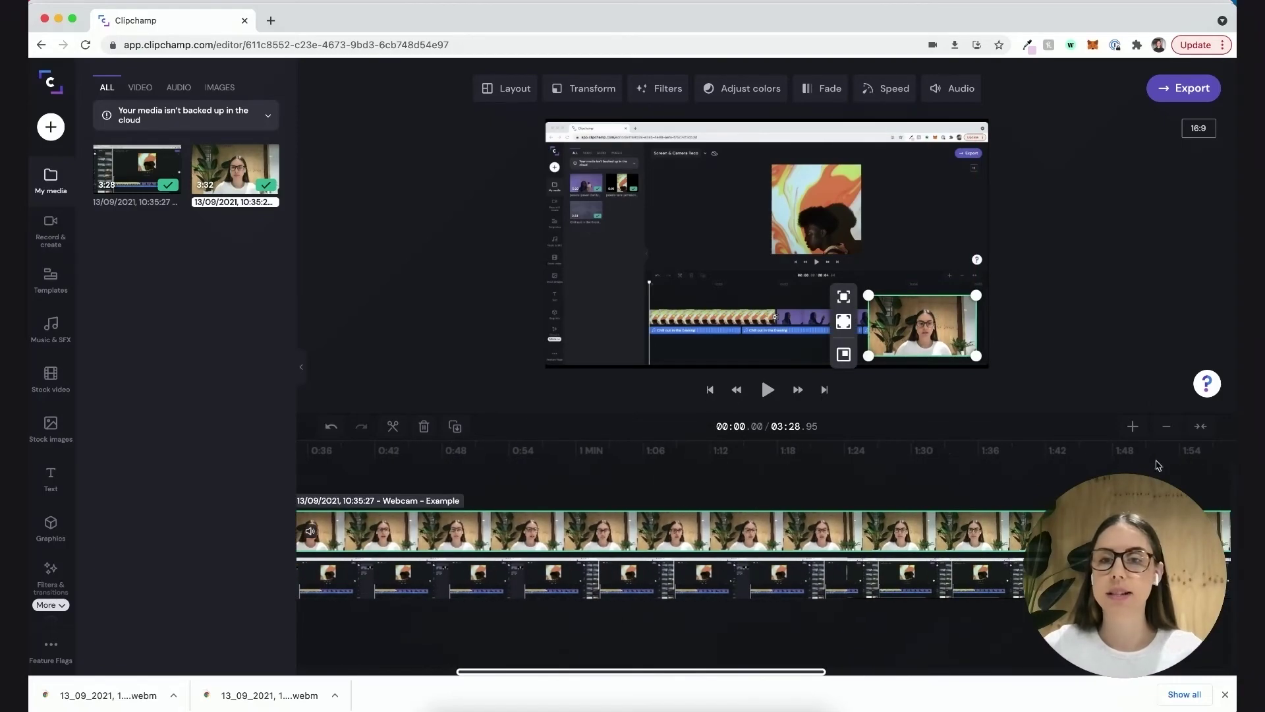
{"action": "left_click", "coordinate": [1200, 426]}
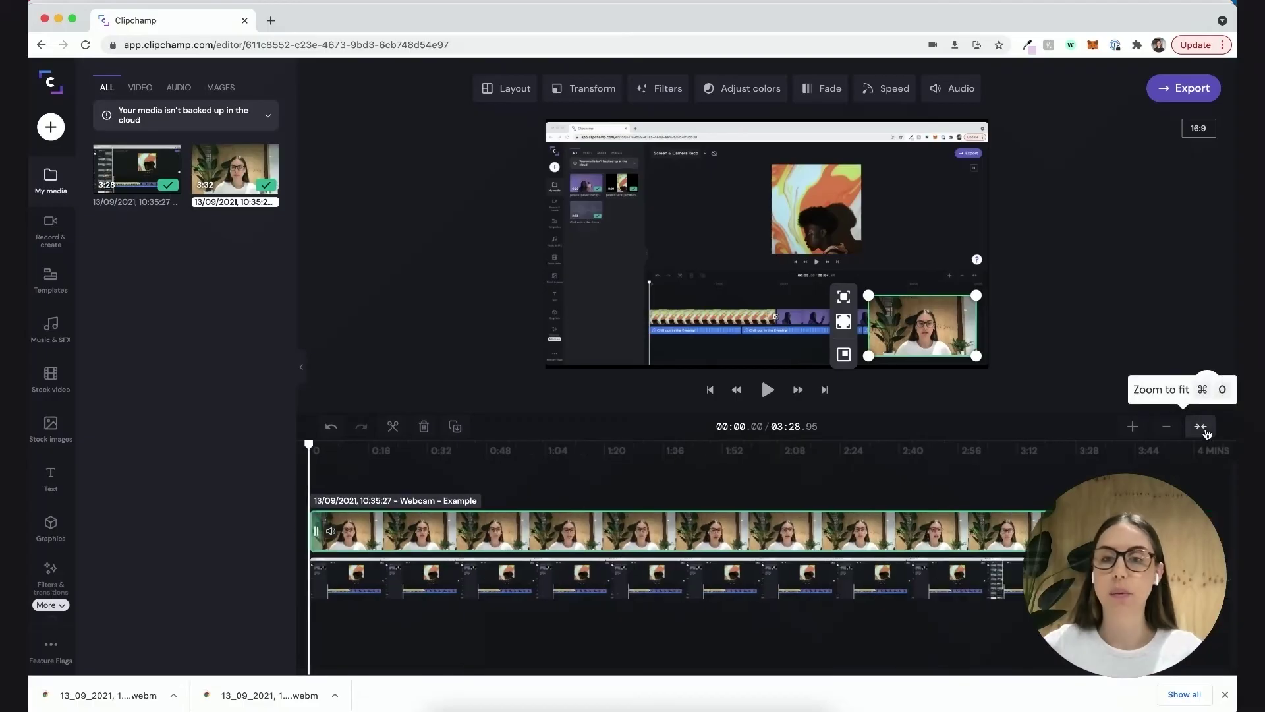
Step: Play the picture-in-picture video from around 1:22 to check it
{"action": "left_click", "coordinate": [612, 483]}
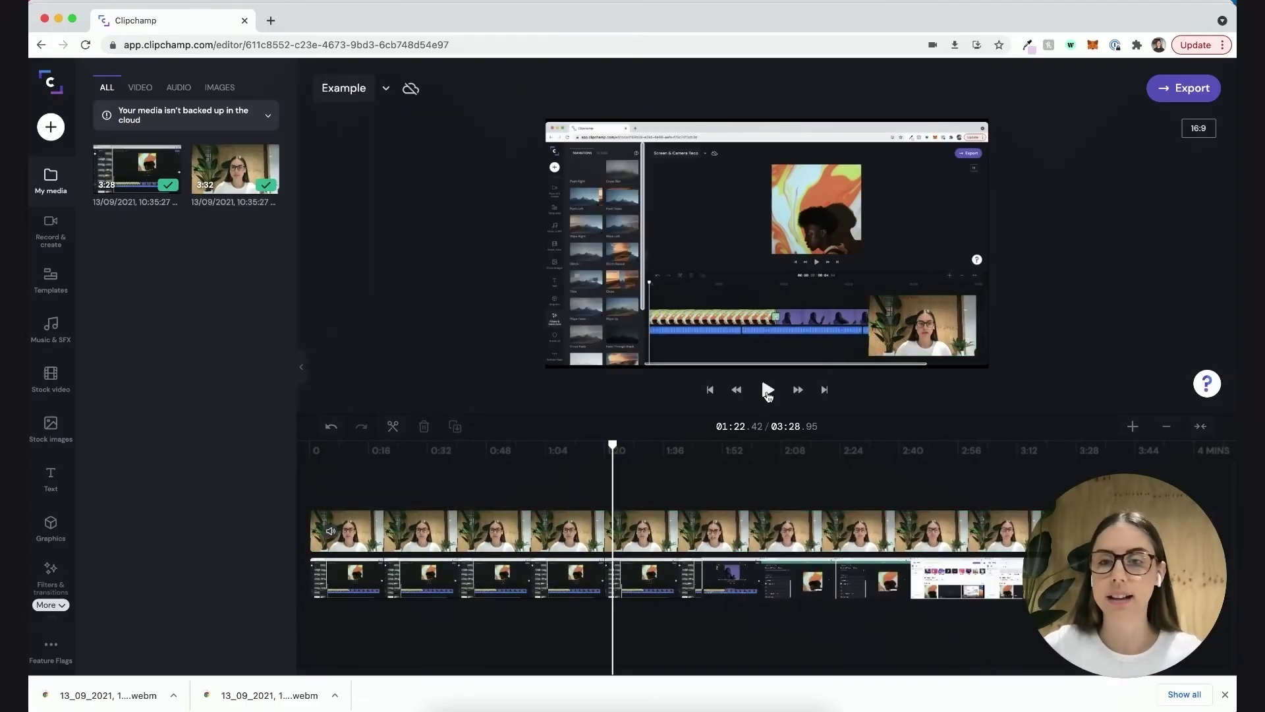
{"action": "left_click", "coordinate": [767, 391]}
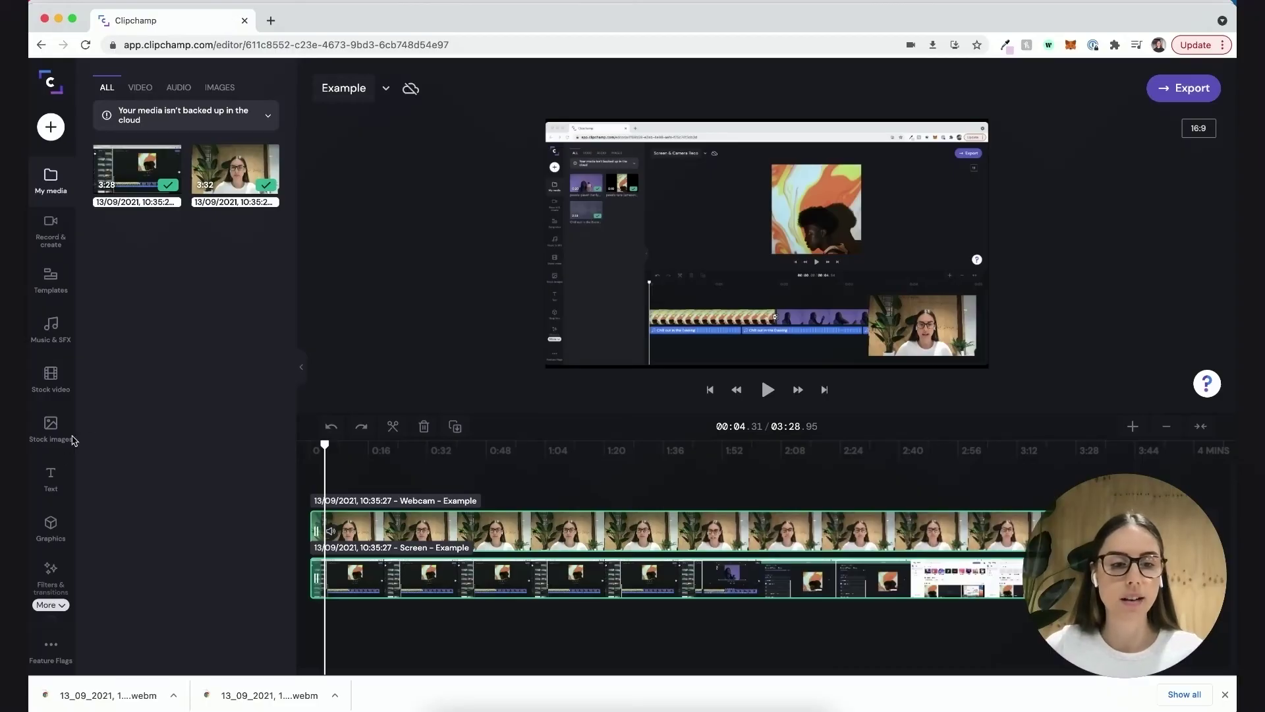
Step: Add a Typewriter title reading 'Introduction' at the timeline's start and play it back
{"action": "left_click", "coordinate": [52, 479]}
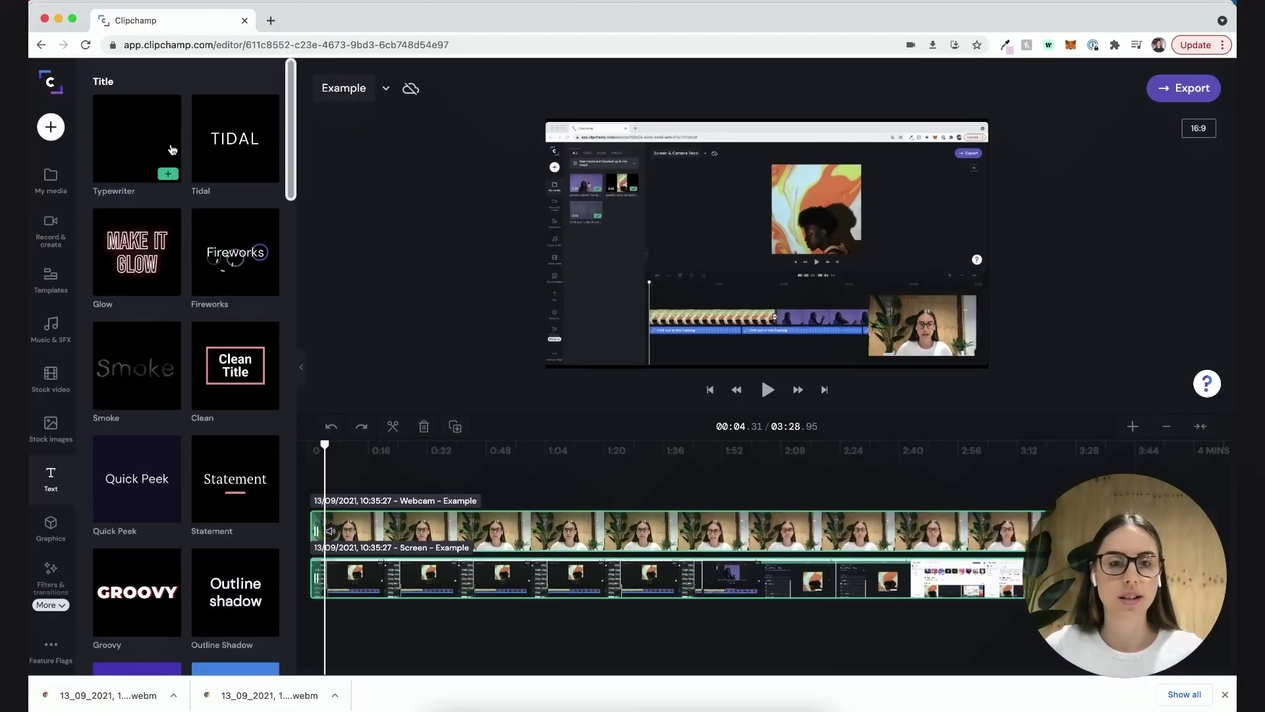
{"action": "left_click_drag", "start_coordinate": [142, 162], "coordinate": [322, 514]}
{"action": "left_click", "coordinate": [653, 88]}
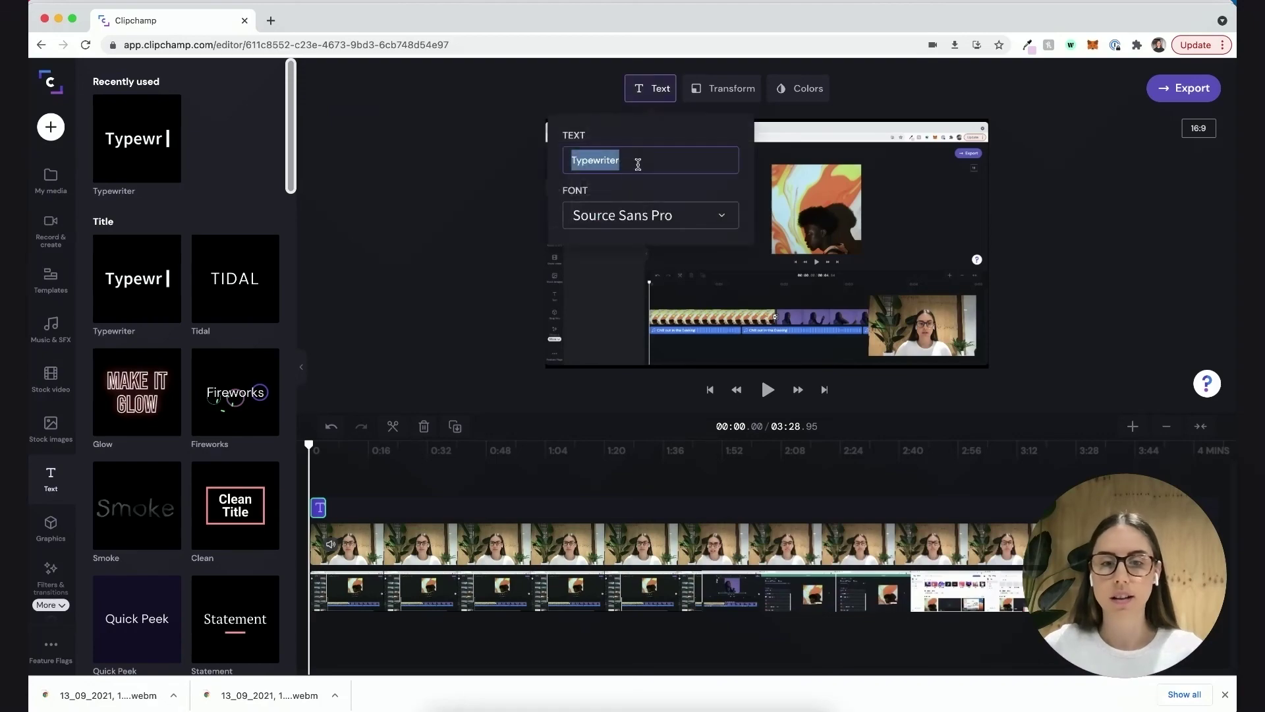
{"action": "key", "text": "BackSpace"}
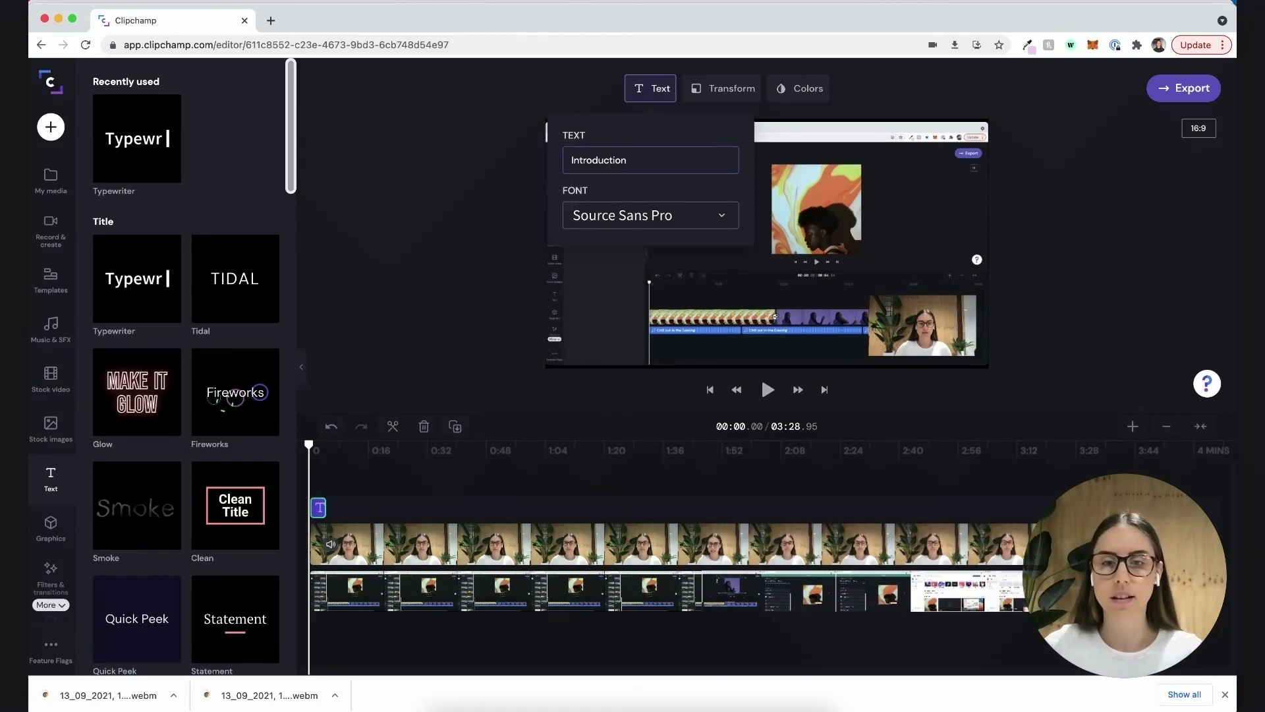
{"action": "left_click", "coordinate": [714, 389]}
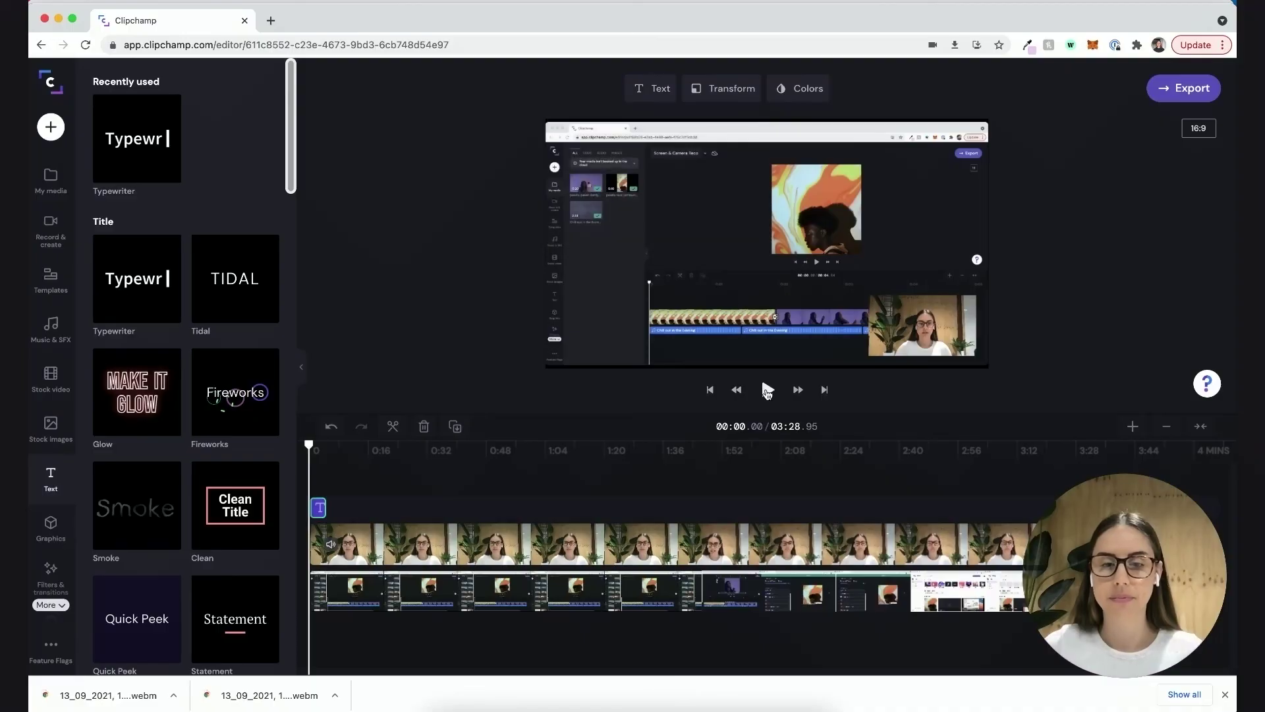
{"action": "left_click", "coordinate": [768, 390]}
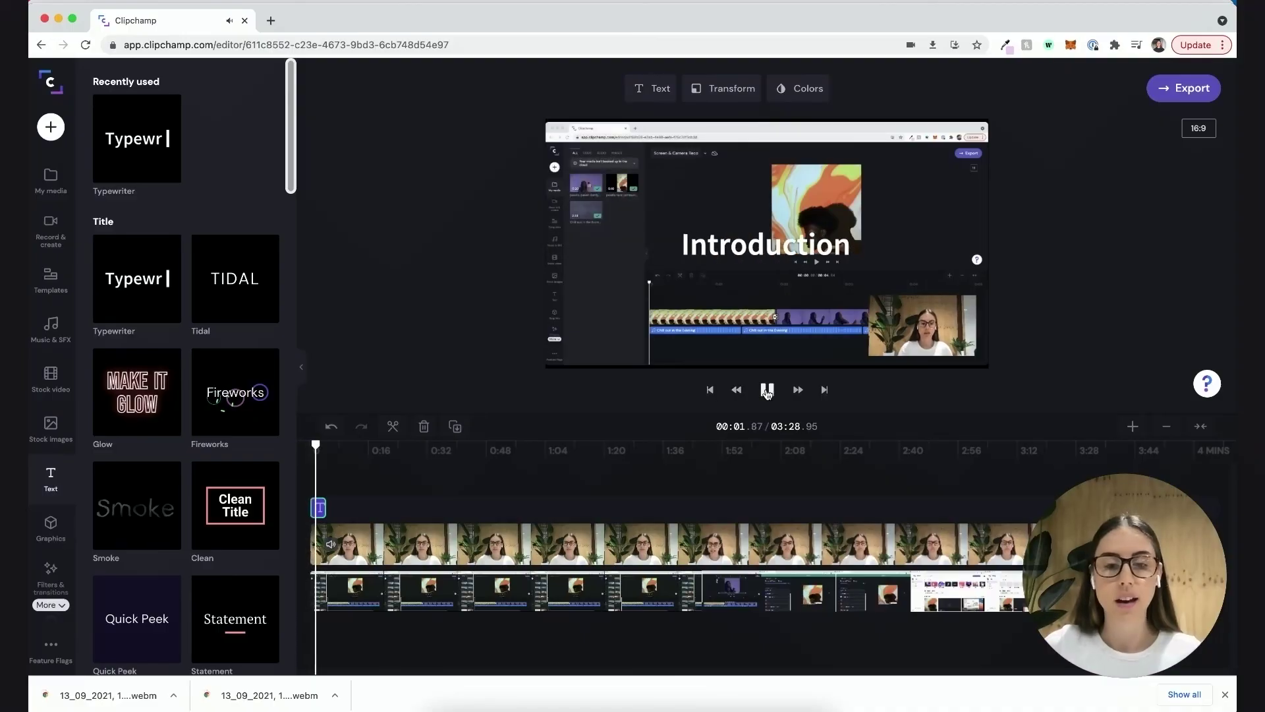
{"action": "left_click", "coordinate": [767, 390]}
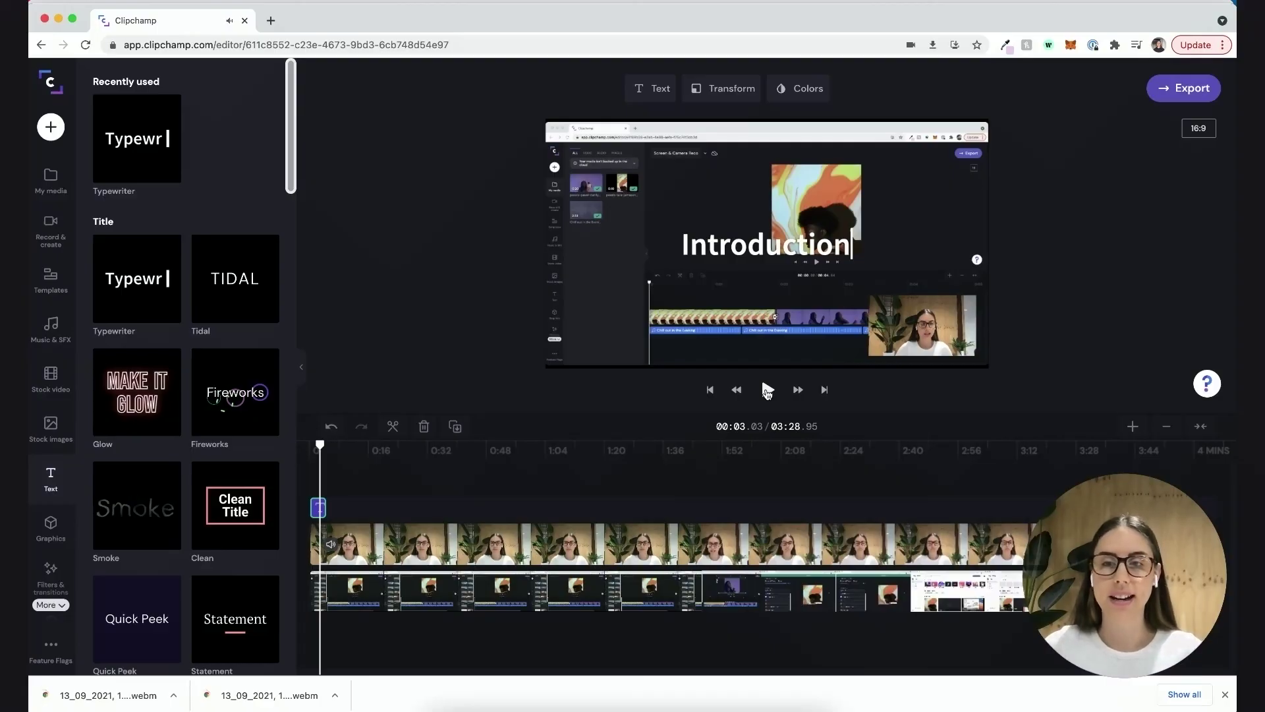
Step: Pick 1080p resolution in the export settings and start exporting the Example video
{"action": "left_click", "coordinate": [1179, 88]}
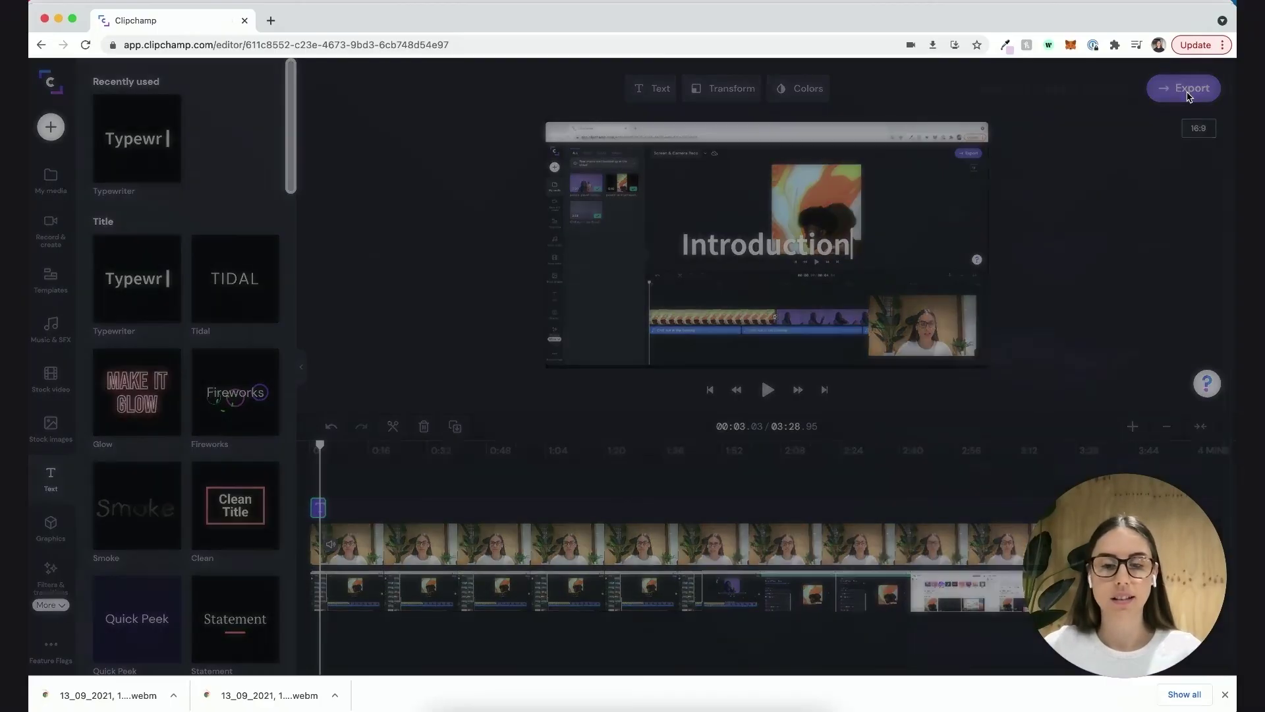
{"action": "left_click", "coordinate": [1150, 245]}
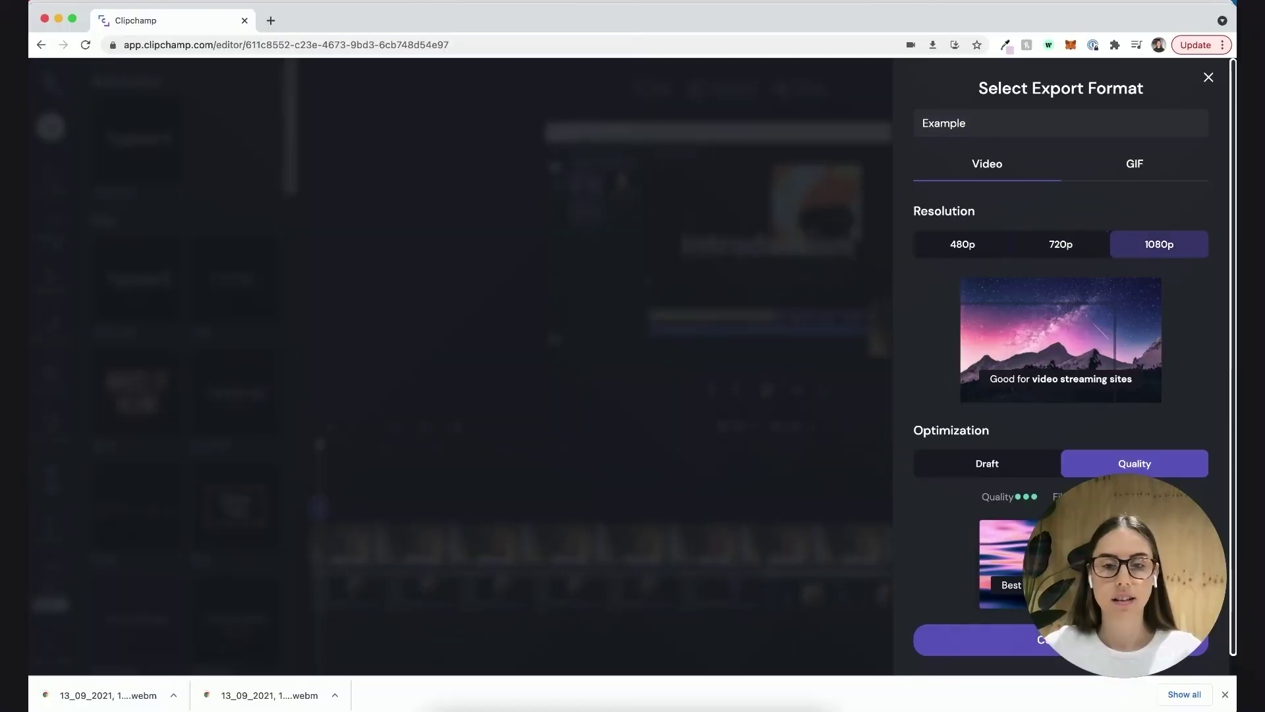
{"action": "left_click", "coordinate": [988, 640]}
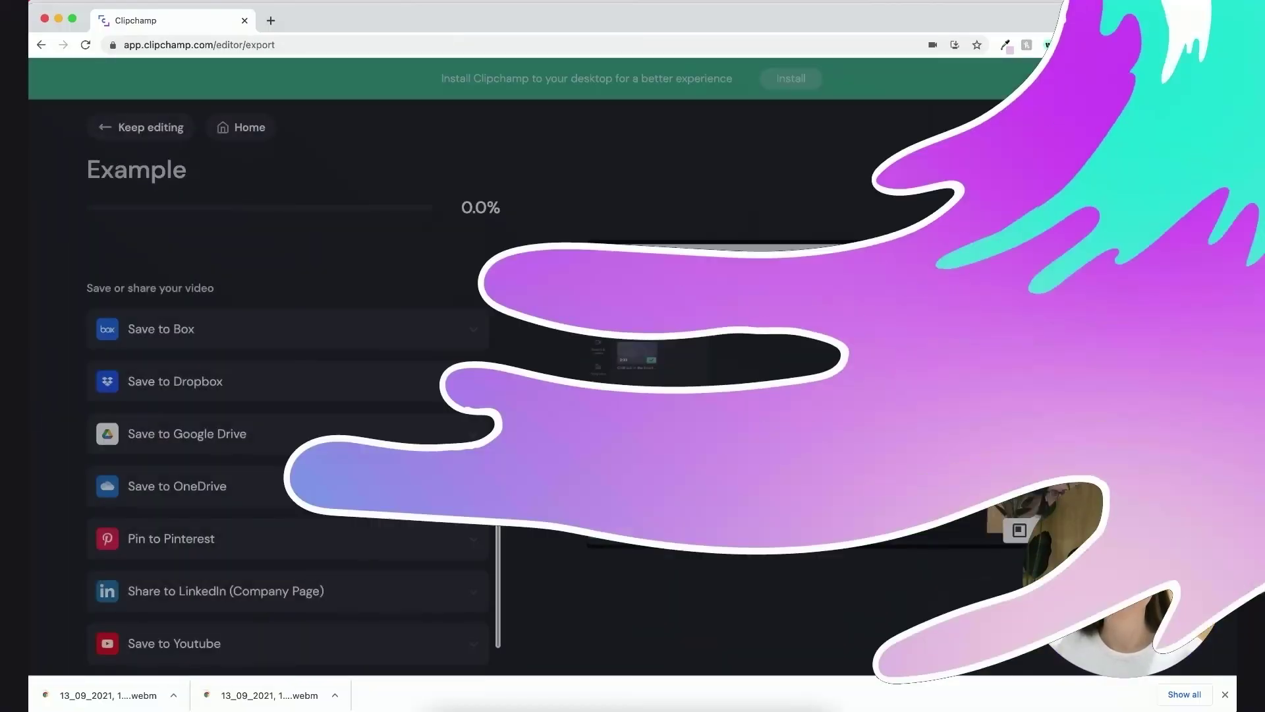